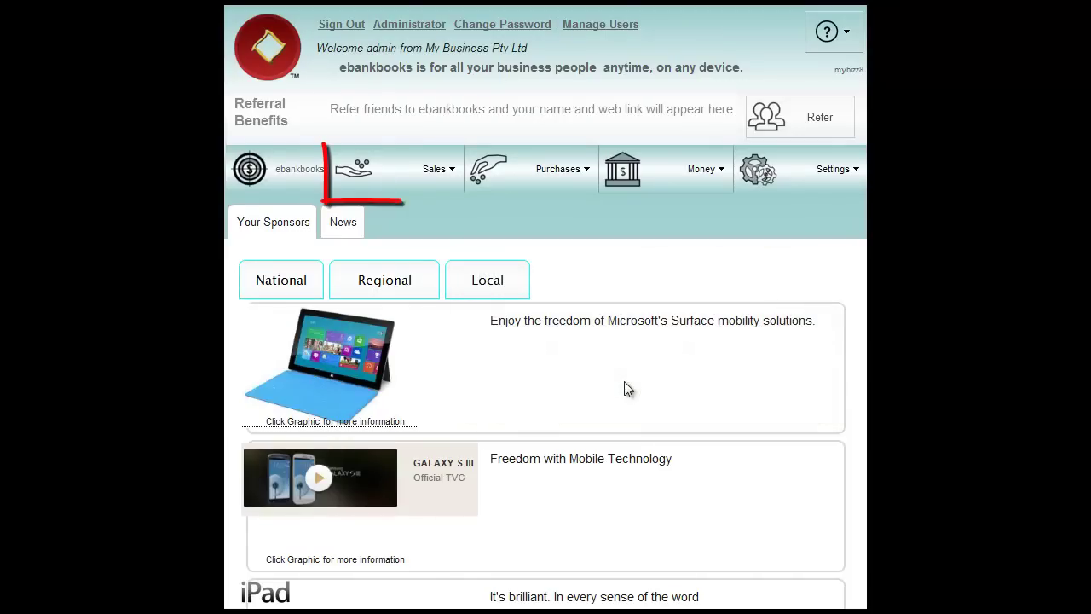
# Open the sales invoices list and start a new invoice.
pyautogui.click(389, 166)
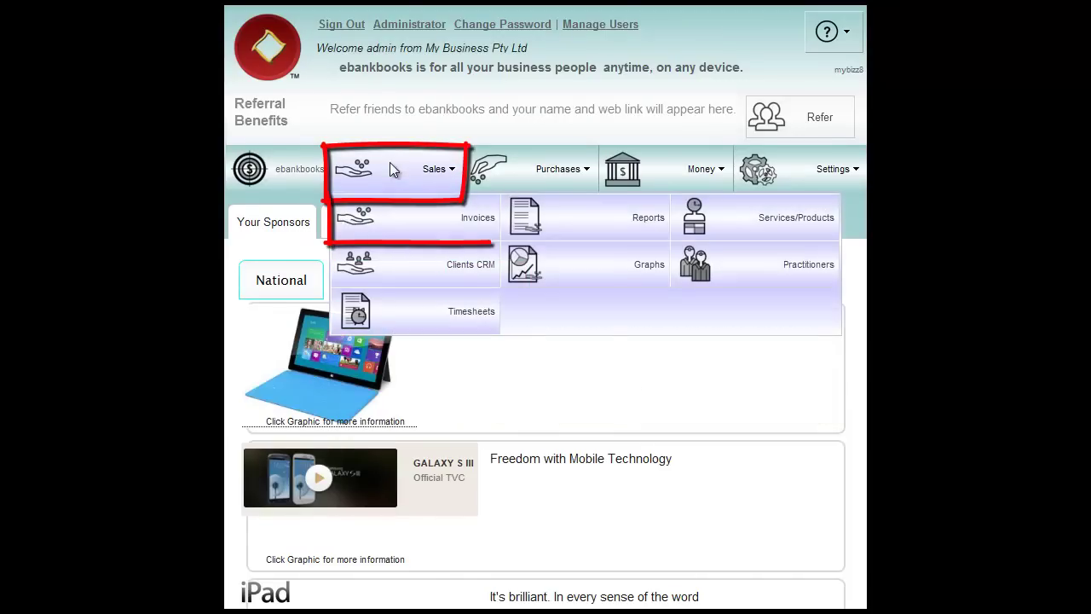
pyautogui.click(398, 220)
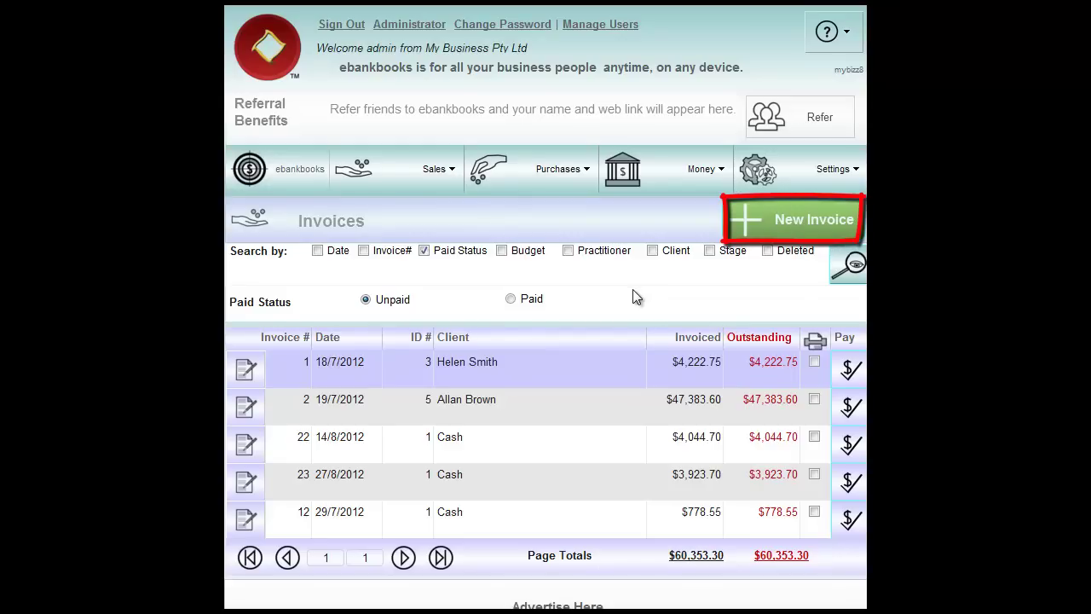
pyautogui.click(773, 224)
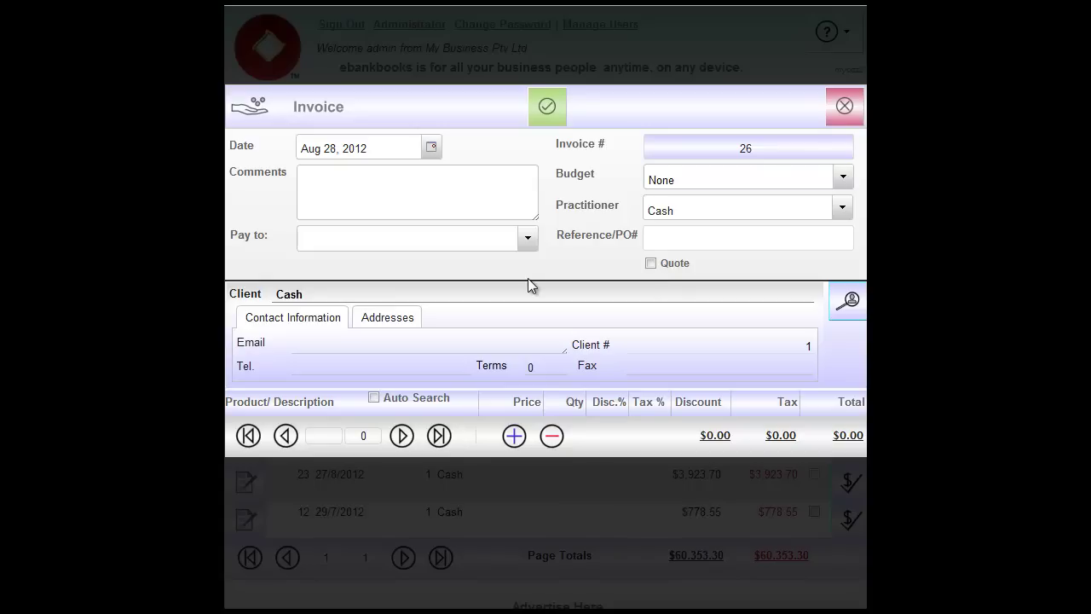
# Date the invoice Aug 22, 2012 and make it payable to My Bank - My Bizz Pty Ltd.
pyautogui.click(429, 148)
pyautogui.click(401, 308)
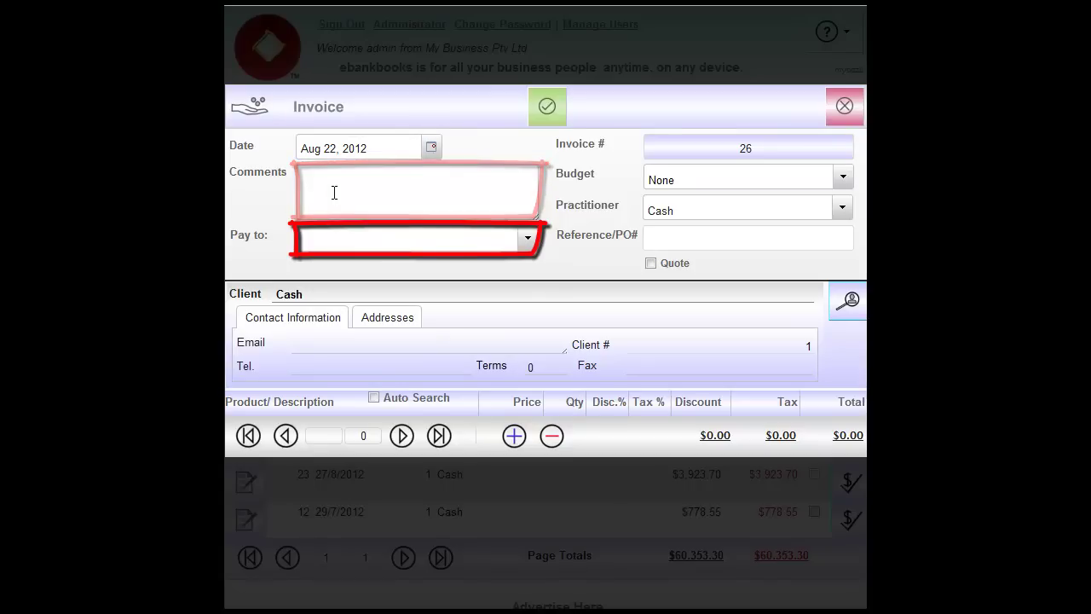
pyautogui.click(529, 240)
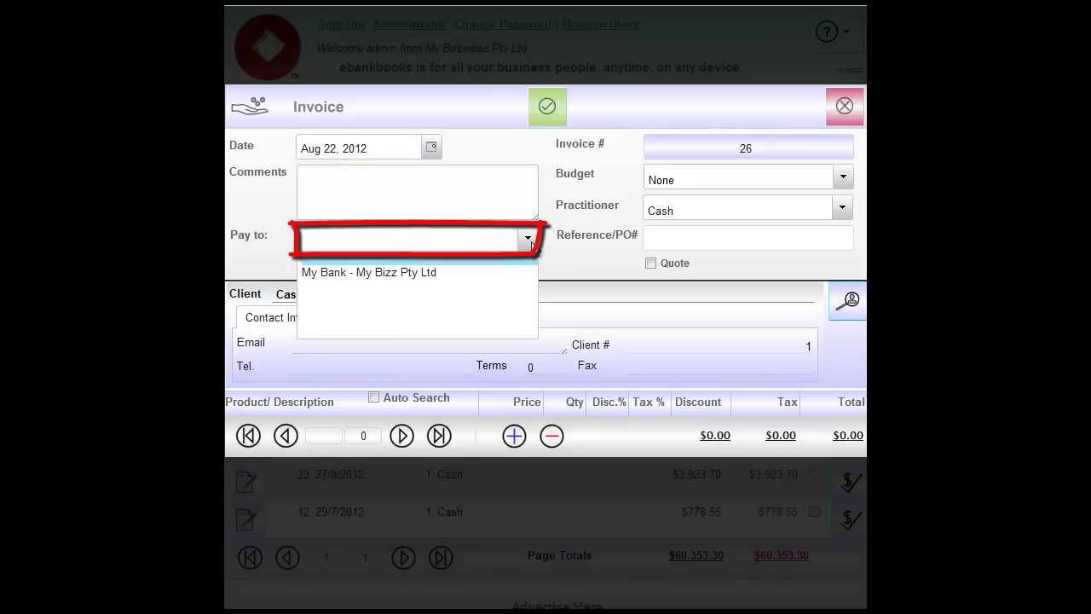
pyautogui.click(435, 272)
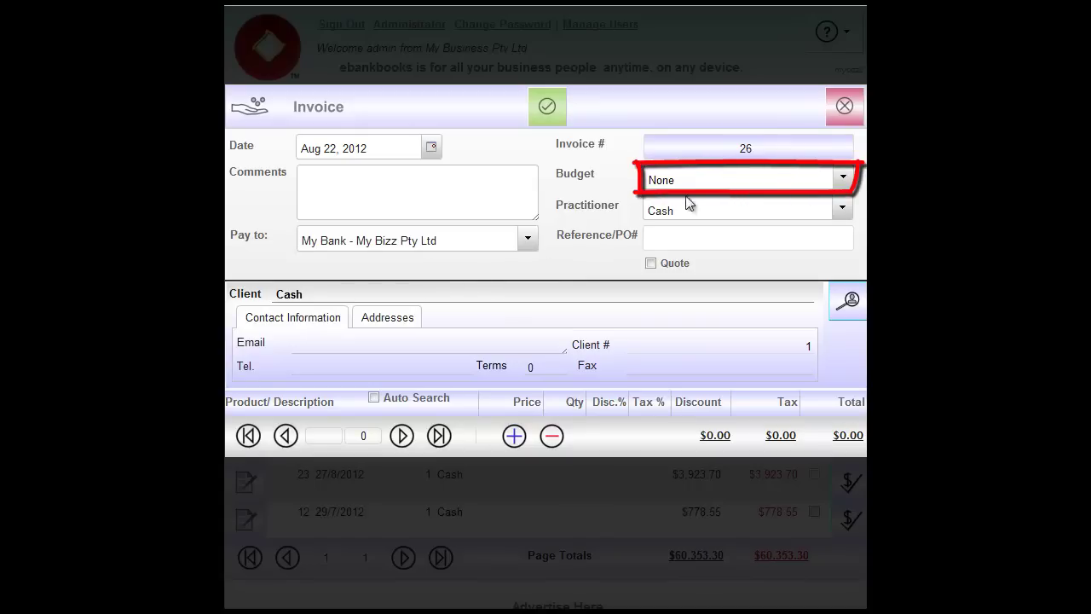
# Set the invoice's budget to Consulting Income, assign the practitioner and enter the reference/PO number.
pyautogui.click(843, 179)
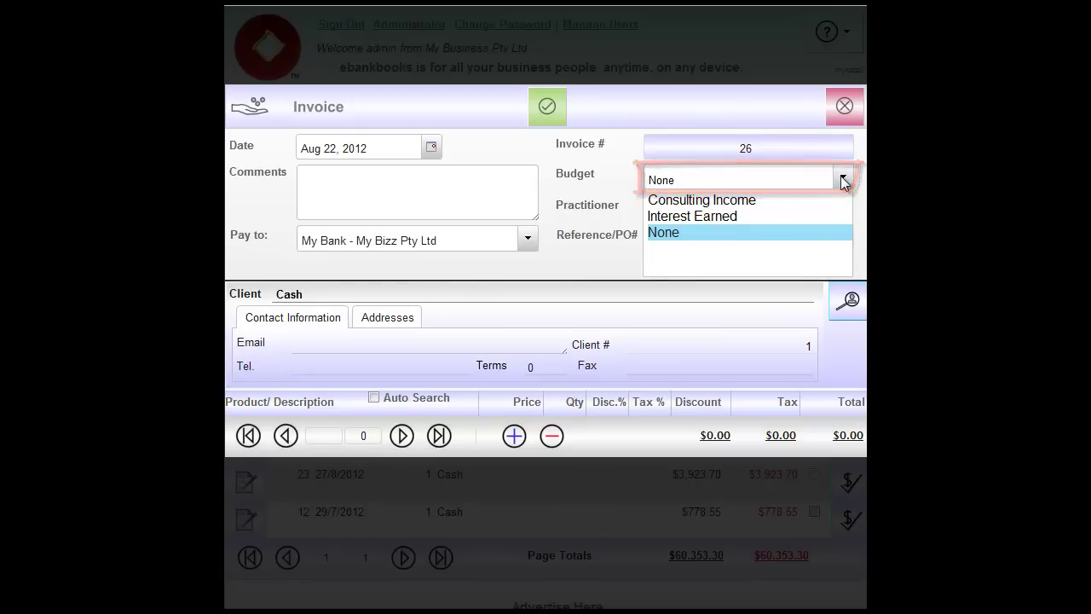
pyautogui.click(753, 199)
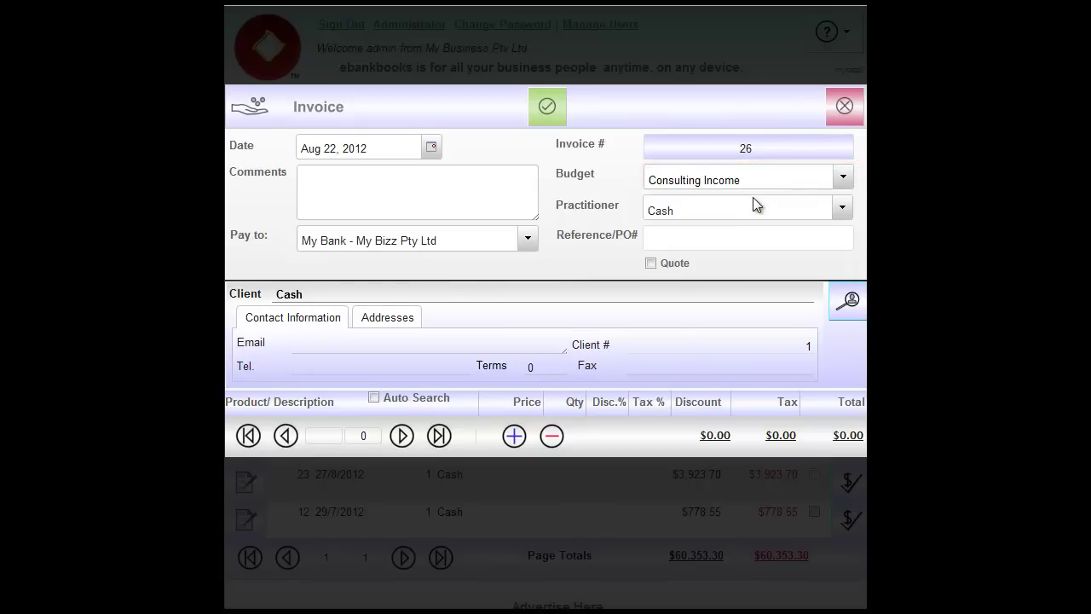
pyautogui.click(842, 207)
pyautogui.click(720, 226)
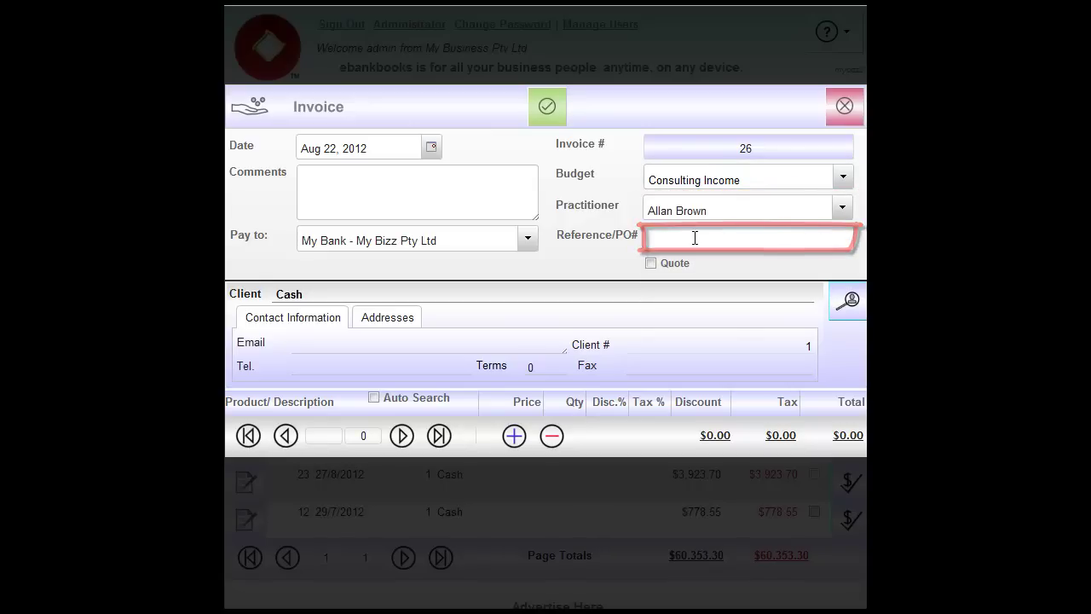
pyautogui.write('345765')
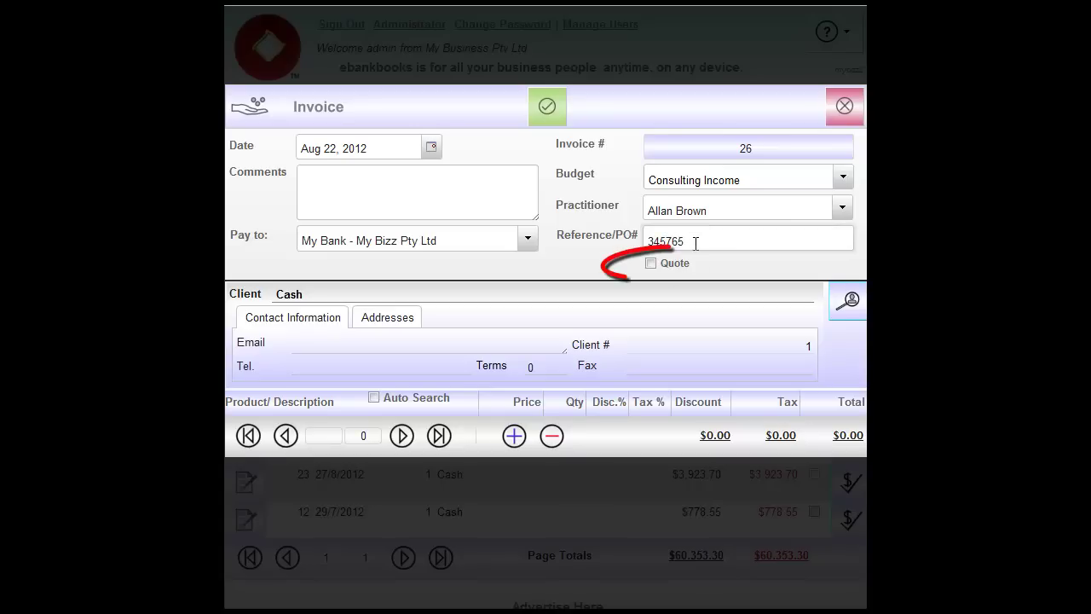
pyautogui.click(650, 264)
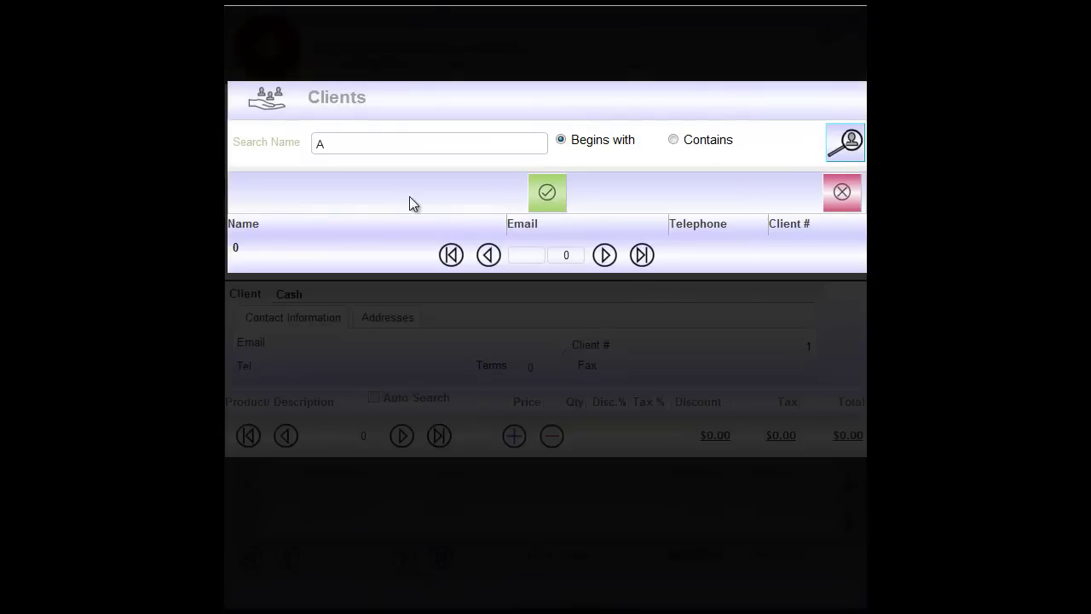
# Search the clients for names beginning with "s" and assign Sunny Car Repairs to the invoice.
pyautogui.doubleClick(330, 143)
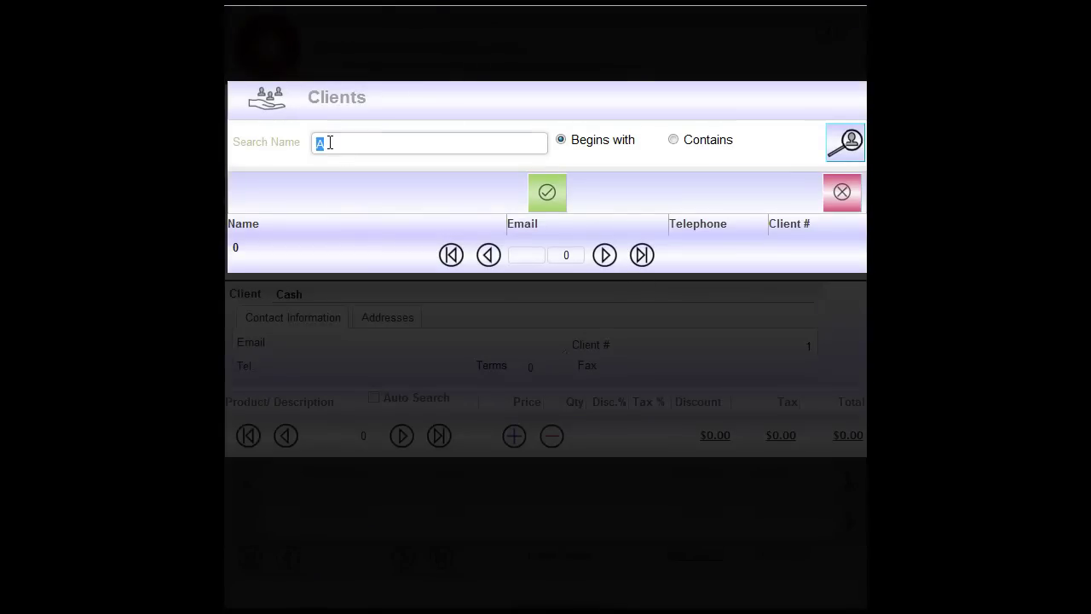
pyautogui.press('BackSpace')
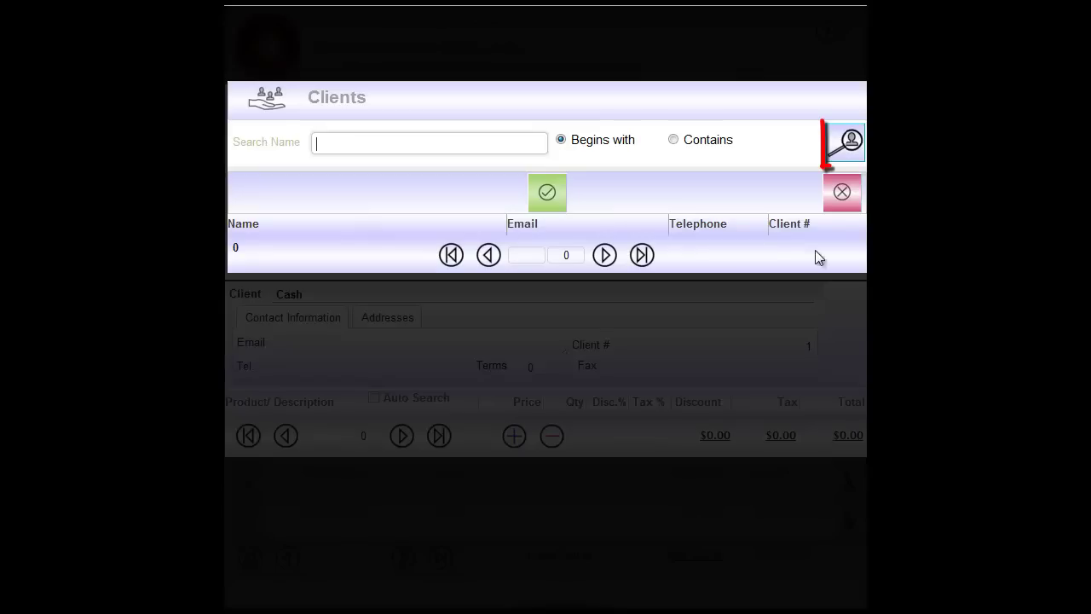
pyautogui.click(844, 141)
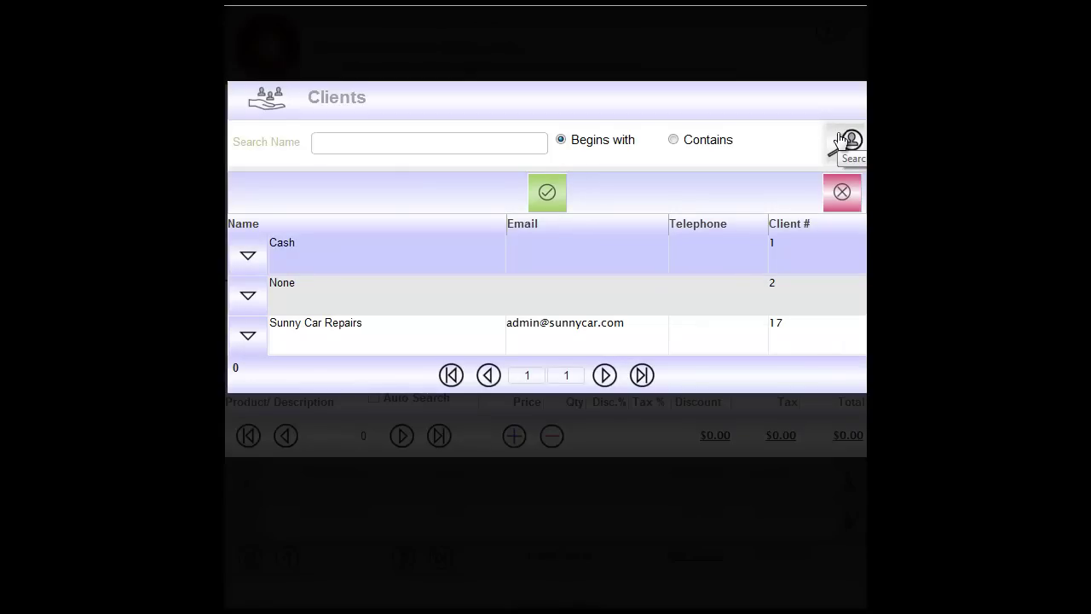
pyautogui.click(336, 144)
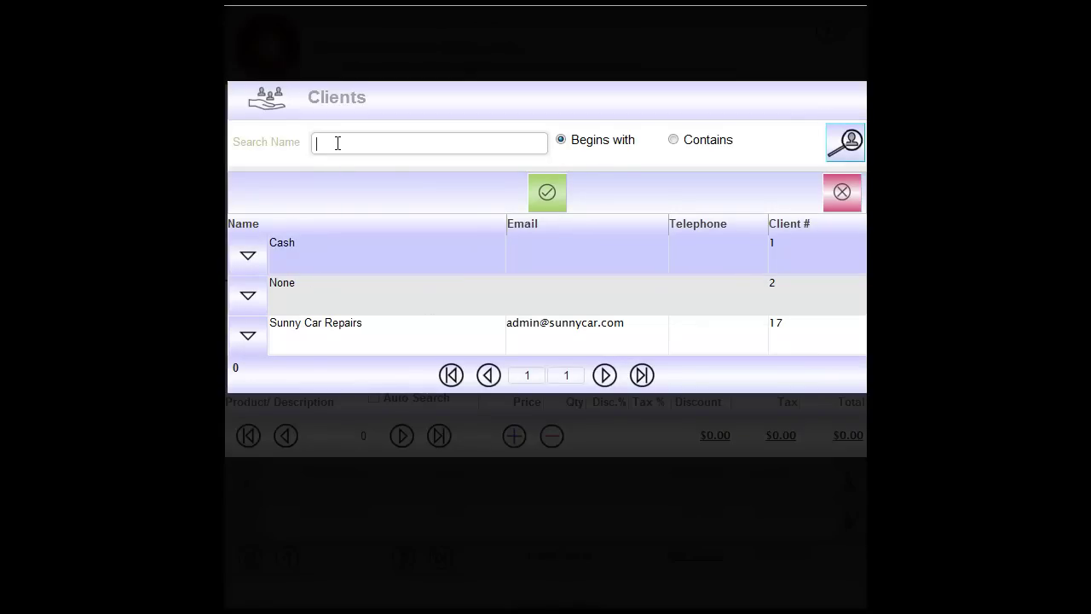
pyautogui.write('s')
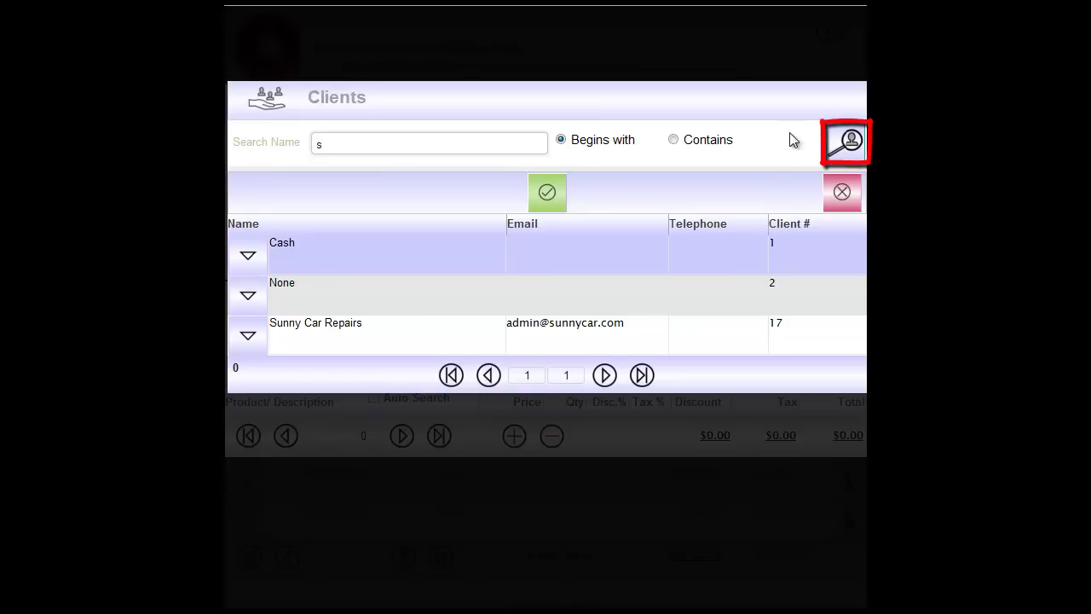
pyautogui.click(847, 141)
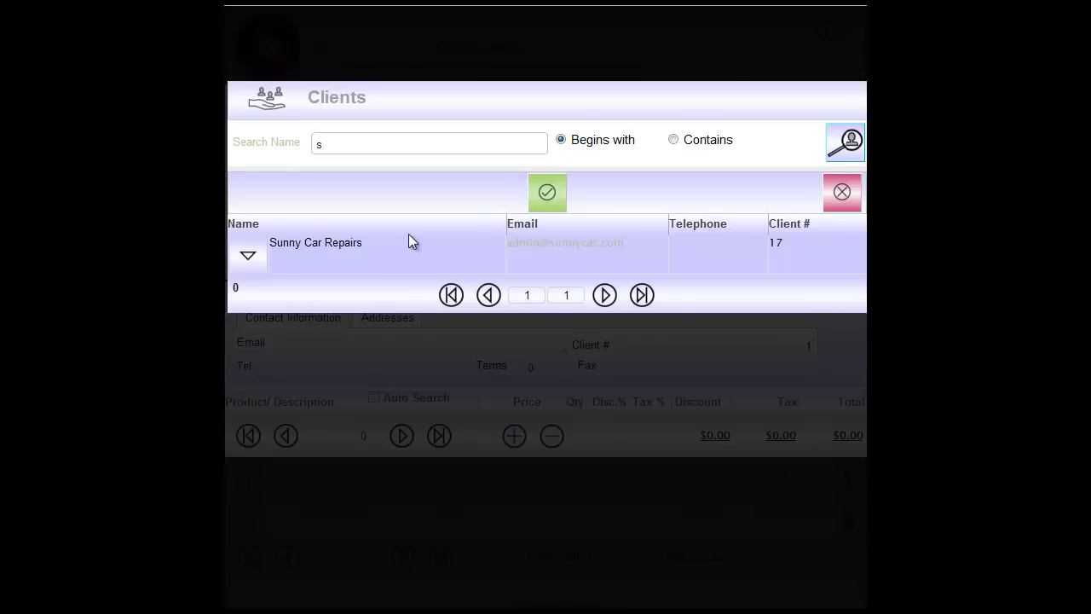
pyautogui.click(548, 195)
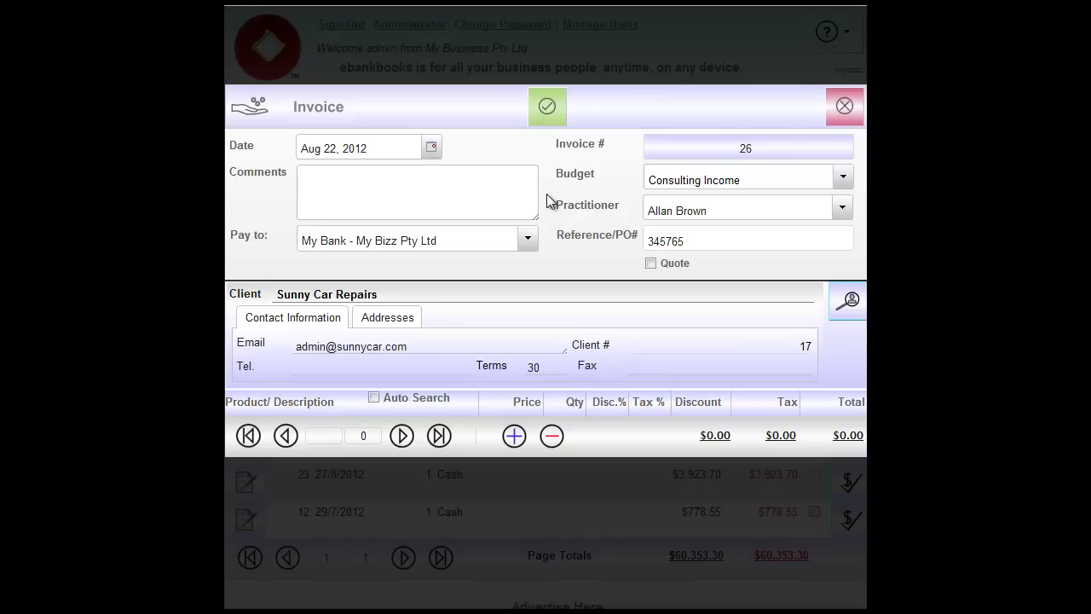
# Add a line item to the invoice and choose Product 2 from the sales products and services.
pyautogui.click(514, 435)
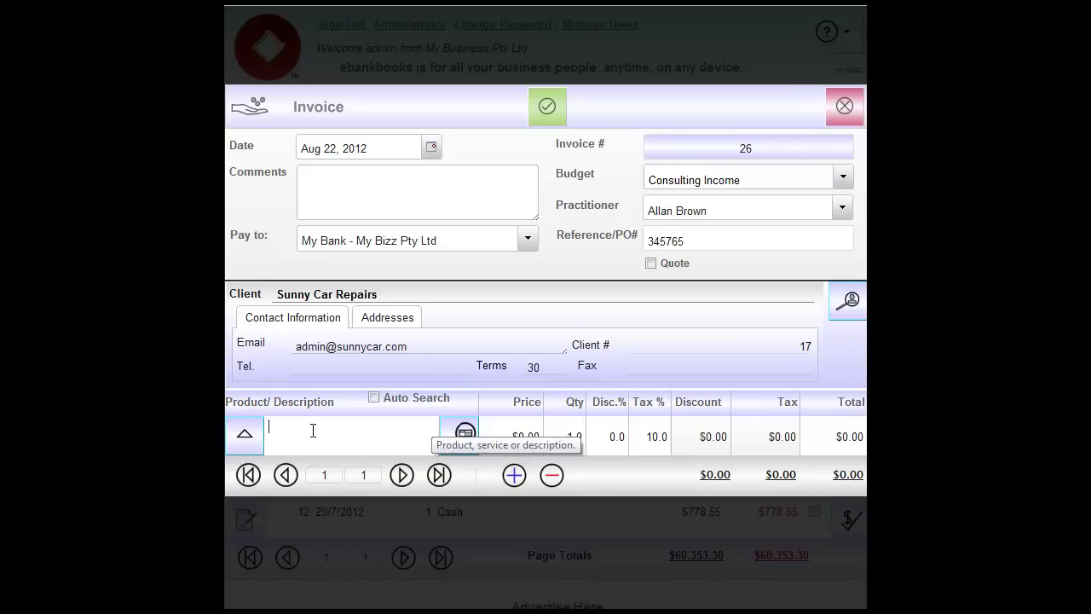
pyautogui.click(458, 439)
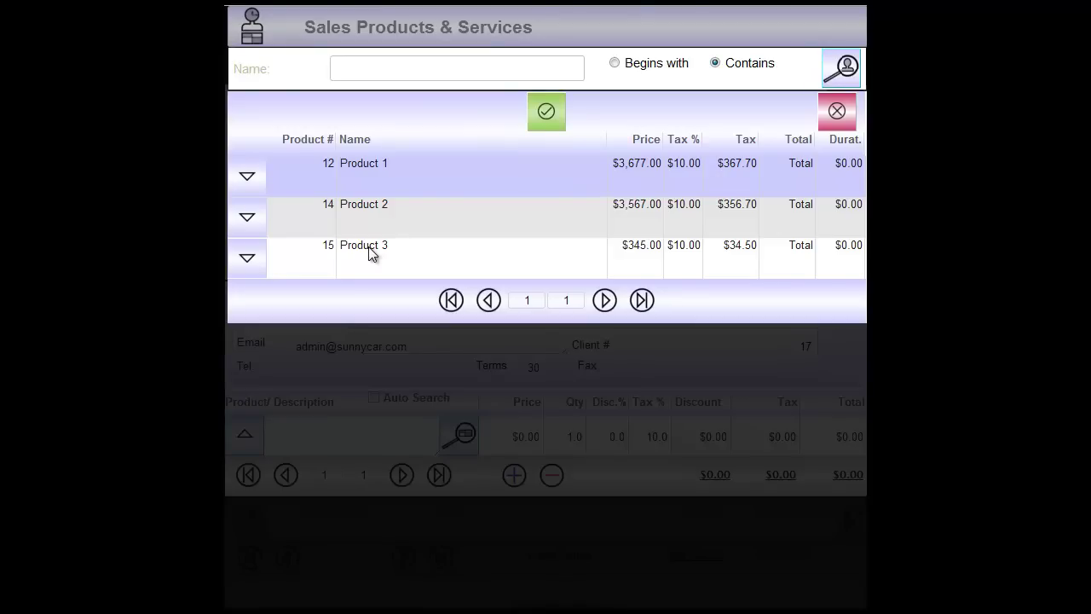
pyautogui.click(366, 223)
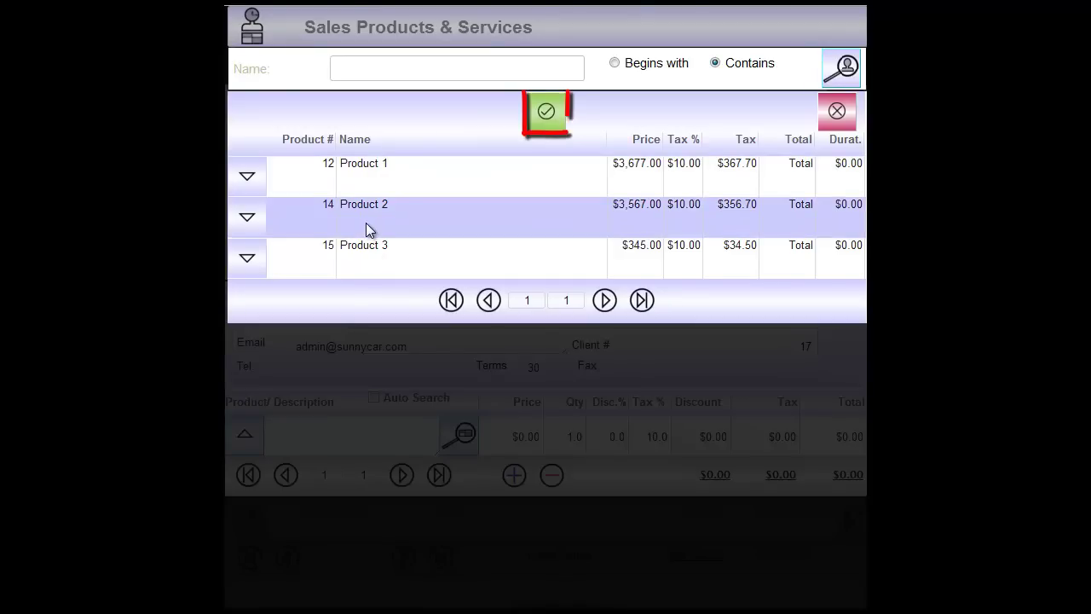
pyautogui.click(548, 114)
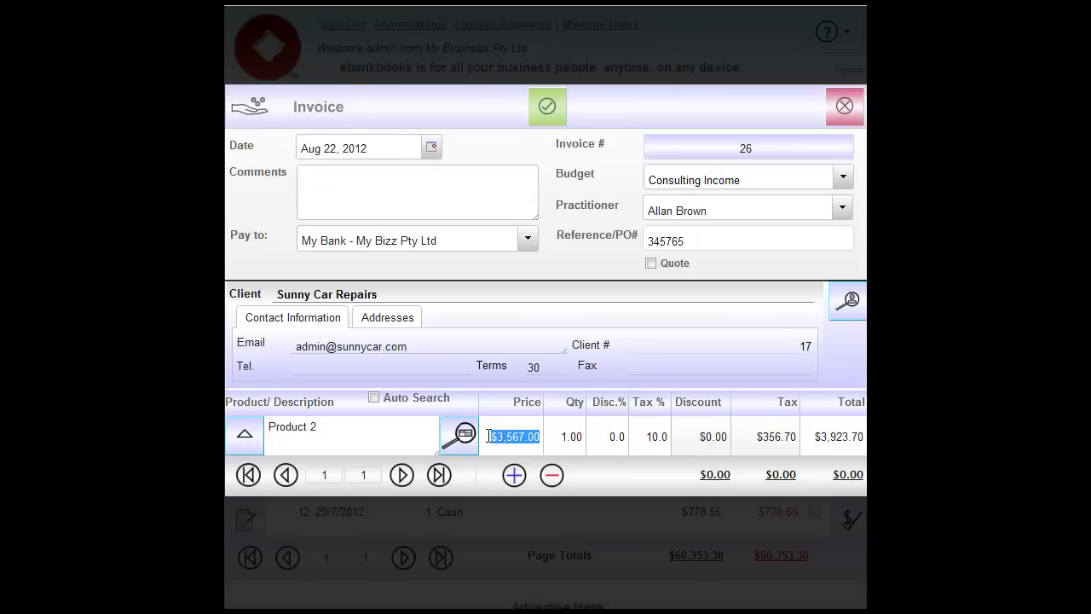
# Set the Product 2 line to a quantity of 2 with a 10% discount and toggle the line's details.
pyautogui.click(552, 435)
pyautogui.click(556, 436)
pyautogui.moveTo(556, 435); pyautogui.dragTo(594, 437)
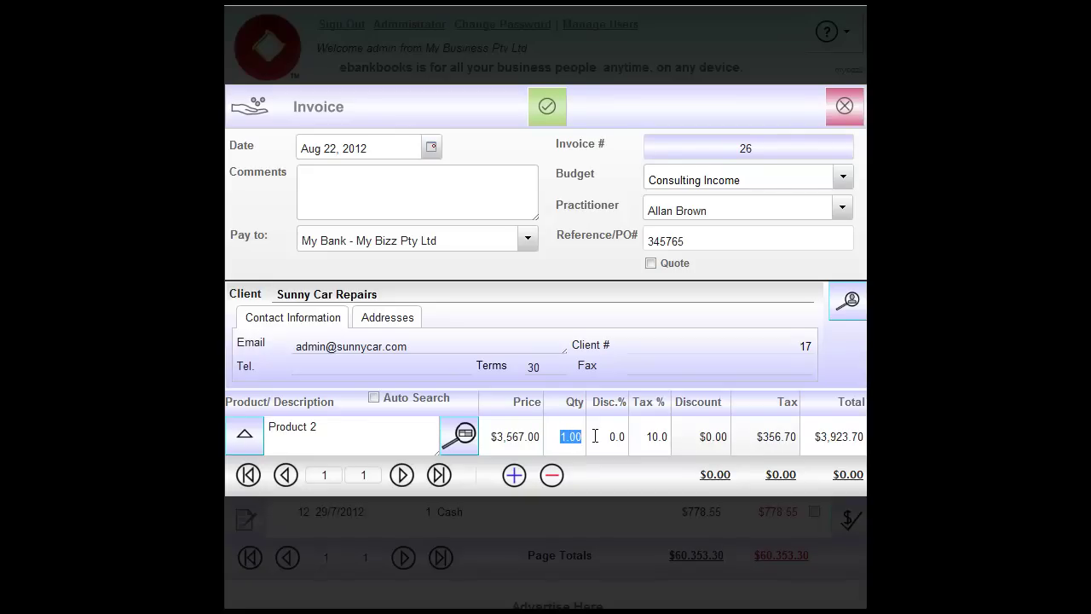
pyautogui.write('2')
pyautogui.click(595, 436)
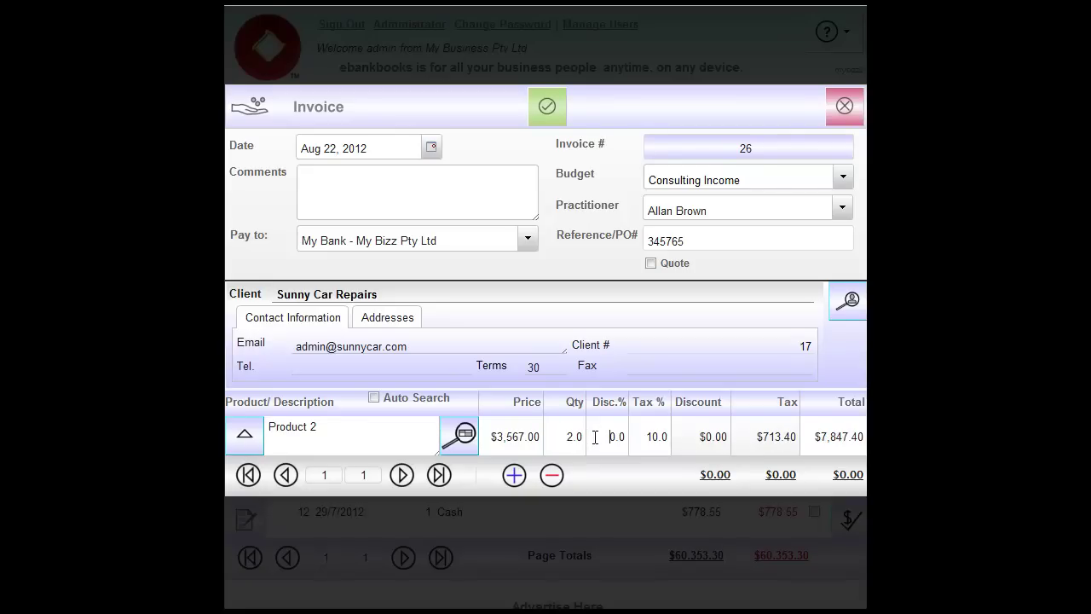
pyautogui.moveTo(596, 437); pyautogui.dragTo(631, 435)
pyautogui.write('10')
pyautogui.click(644, 438)
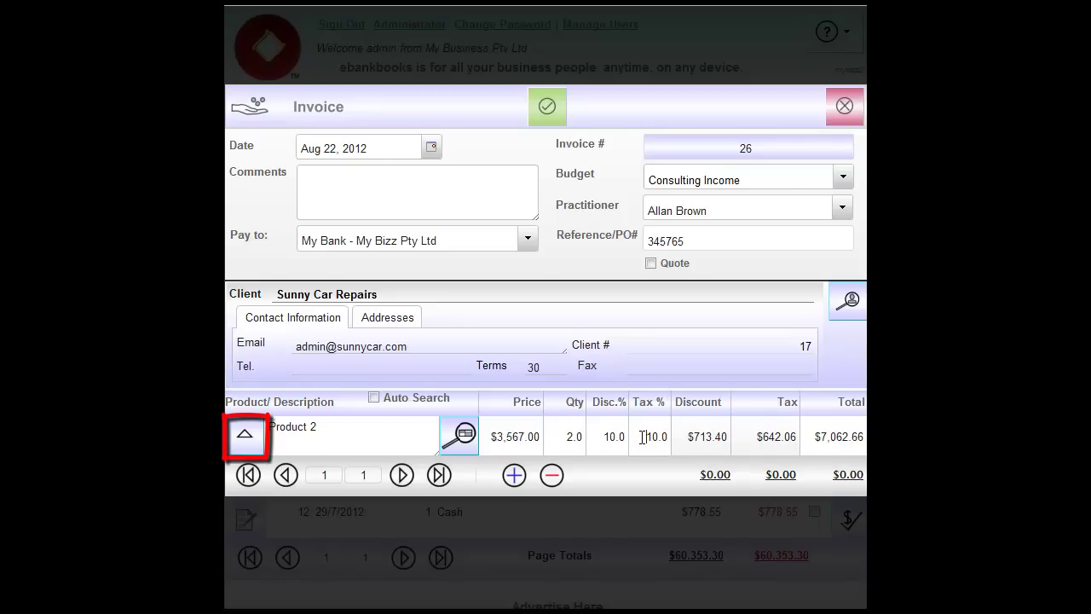
pyautogui.click(251, 435)
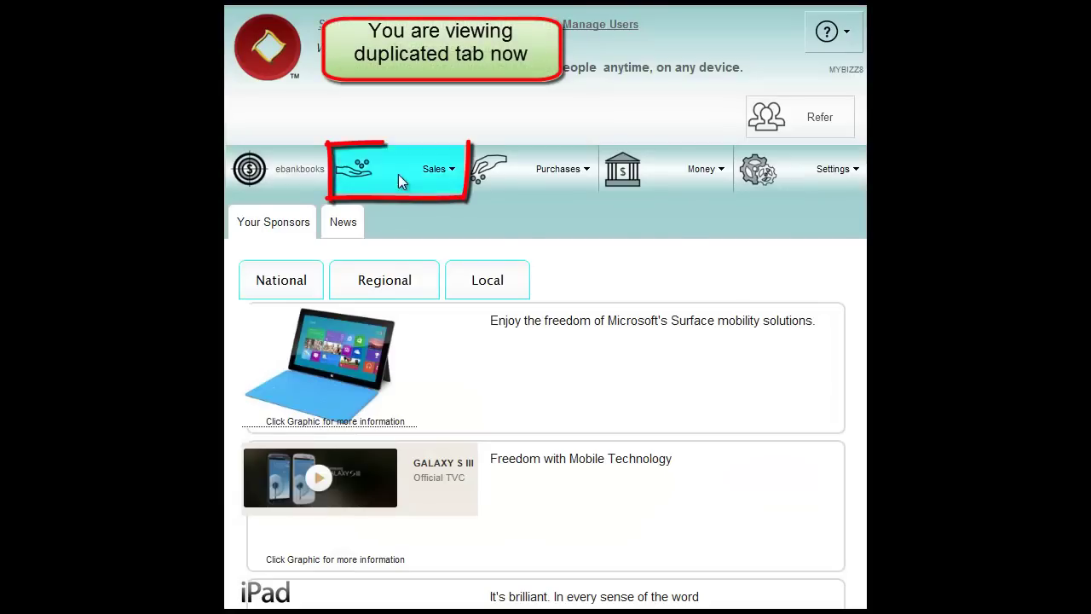
# In the duplicated tab, open the sales services and products list and add a new item.
pyautogui.click(398, 174)
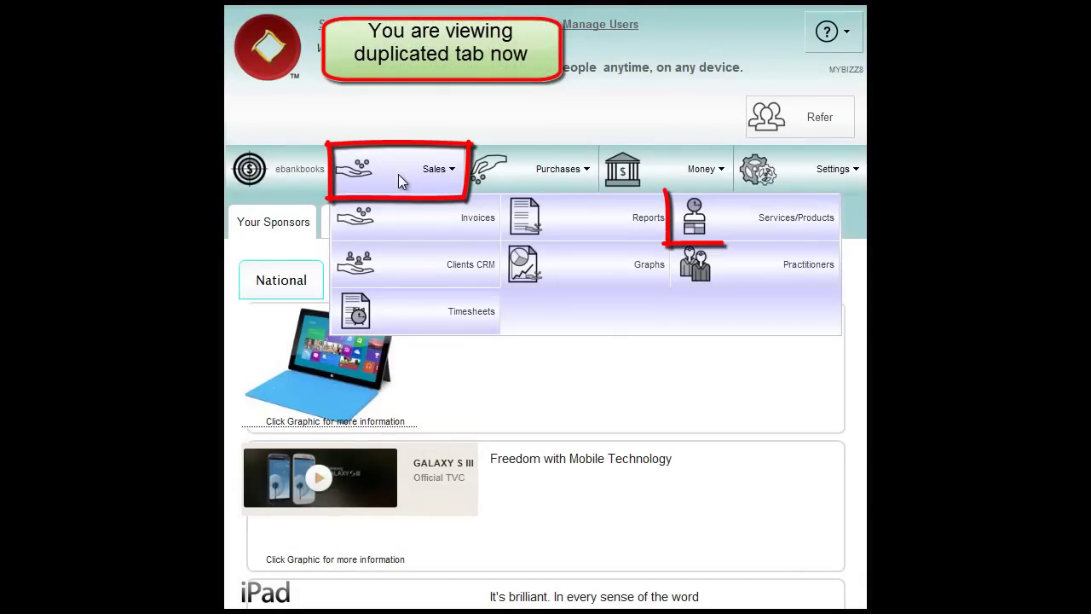
pyautogui.click(771, 218)
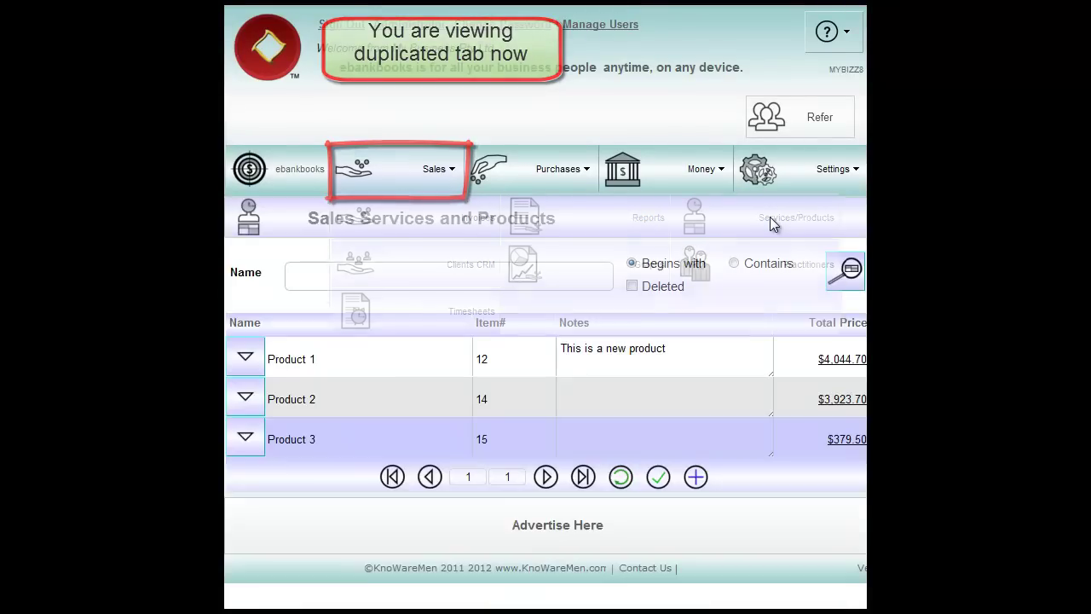
pyautogui.click(316, 278)
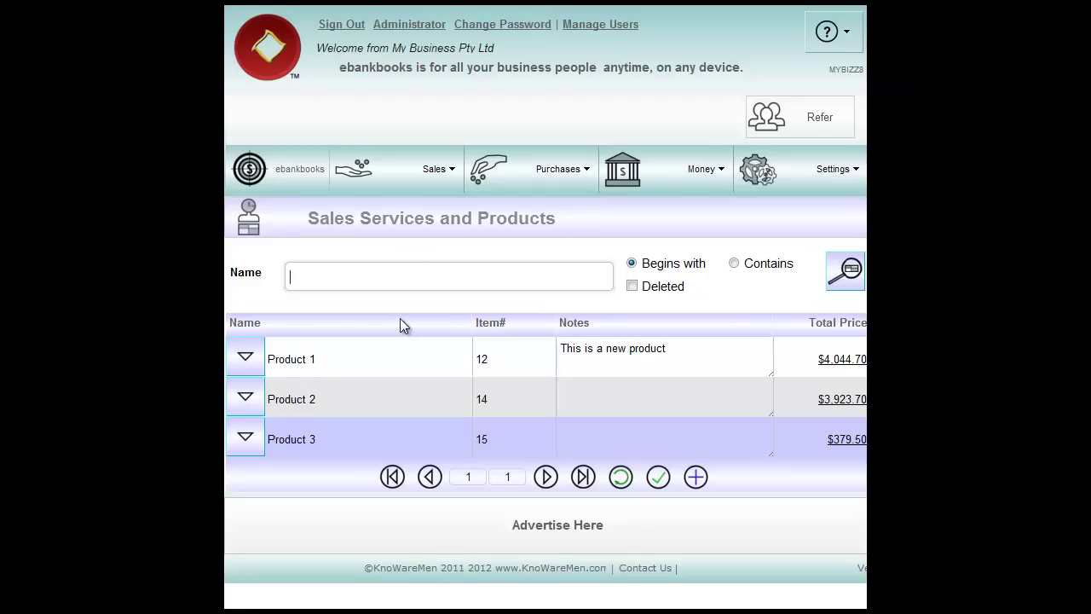
pyautogui.click(698, 478)
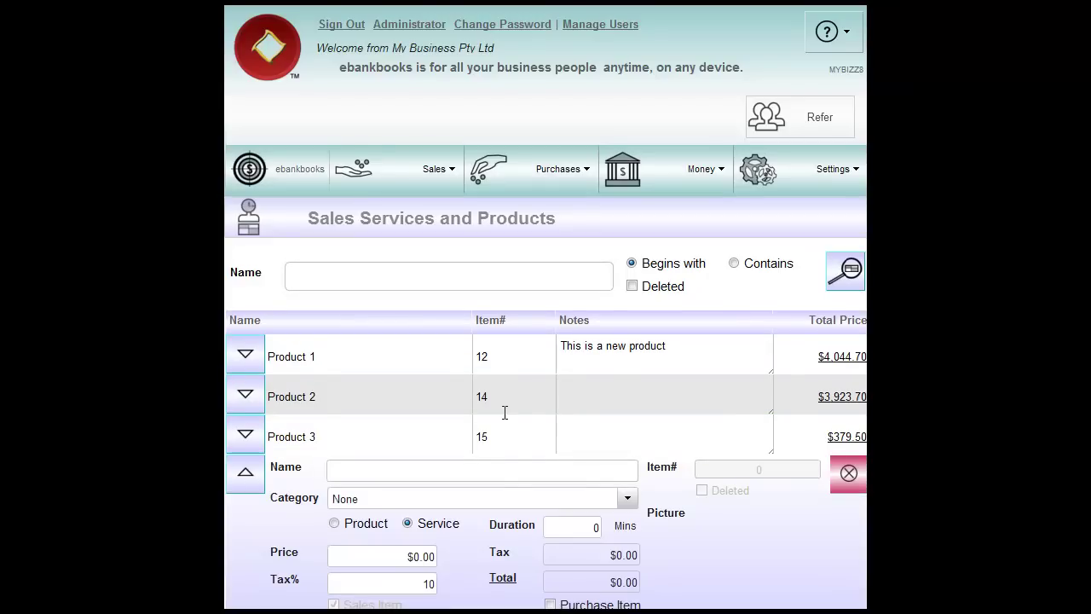
# Name the new item "New Product", assign it the Consulting Income category and set its type to Product.
pyautogui.scroll(-3, 400, 541)
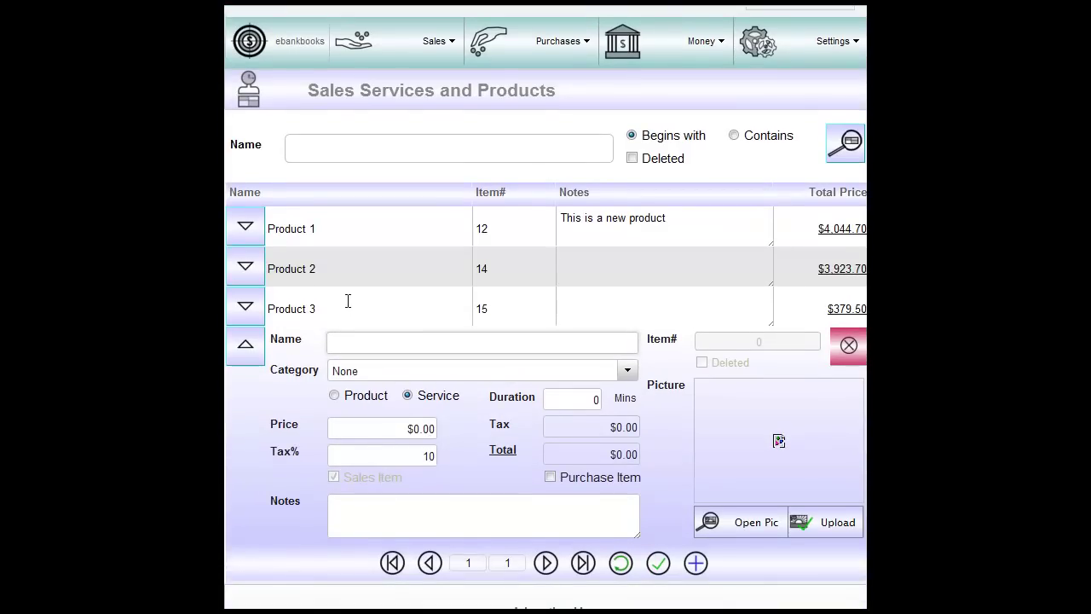
pyautogui.write('New Product')
pyautogui.click(626, 375)
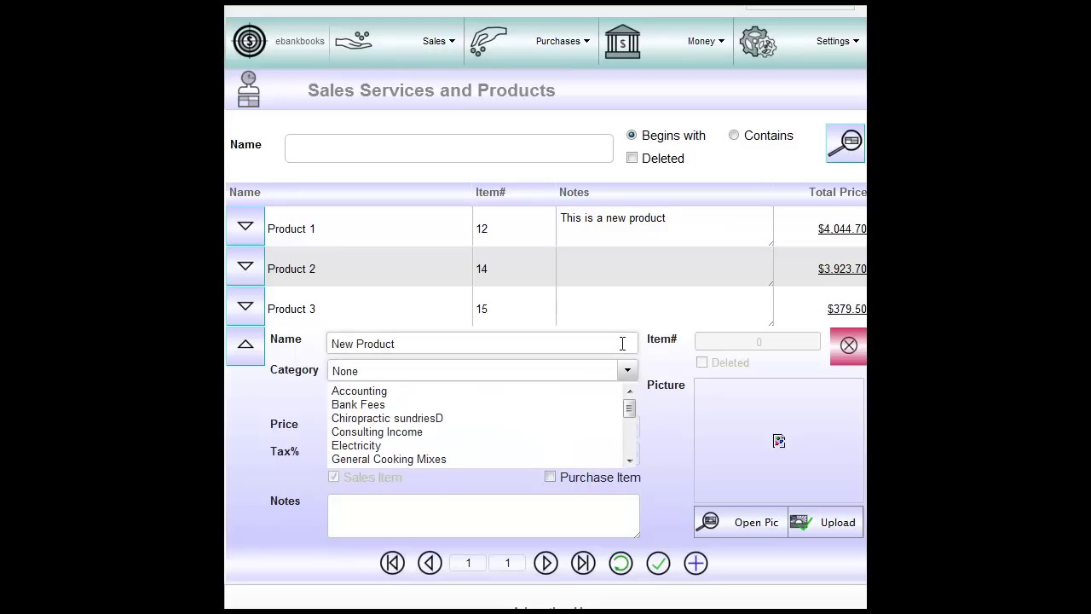
pyautogui.click(453, 428)
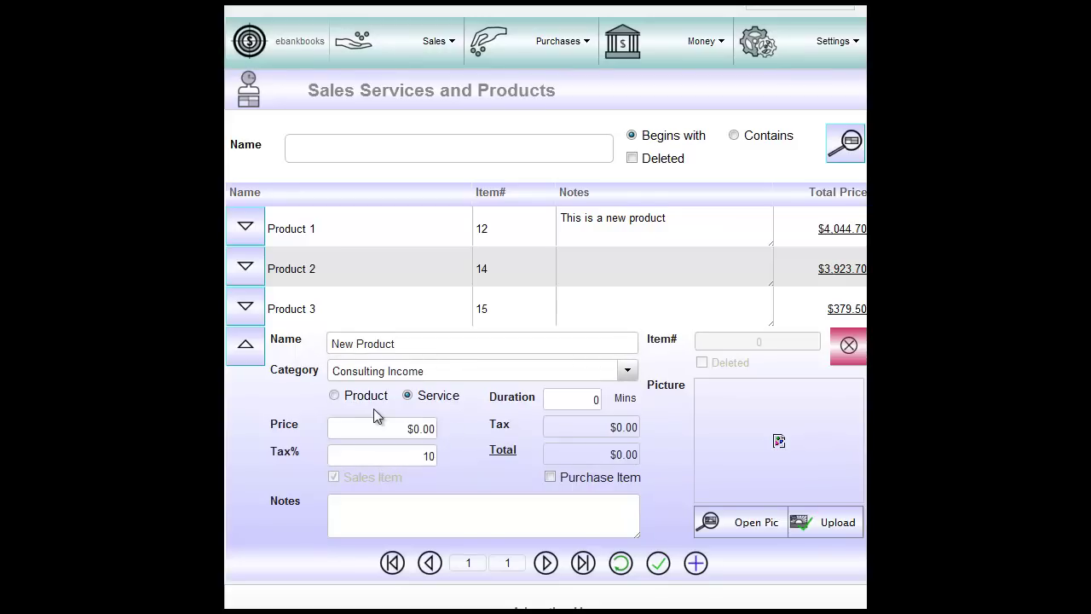
pyautogui.click(334, 396)
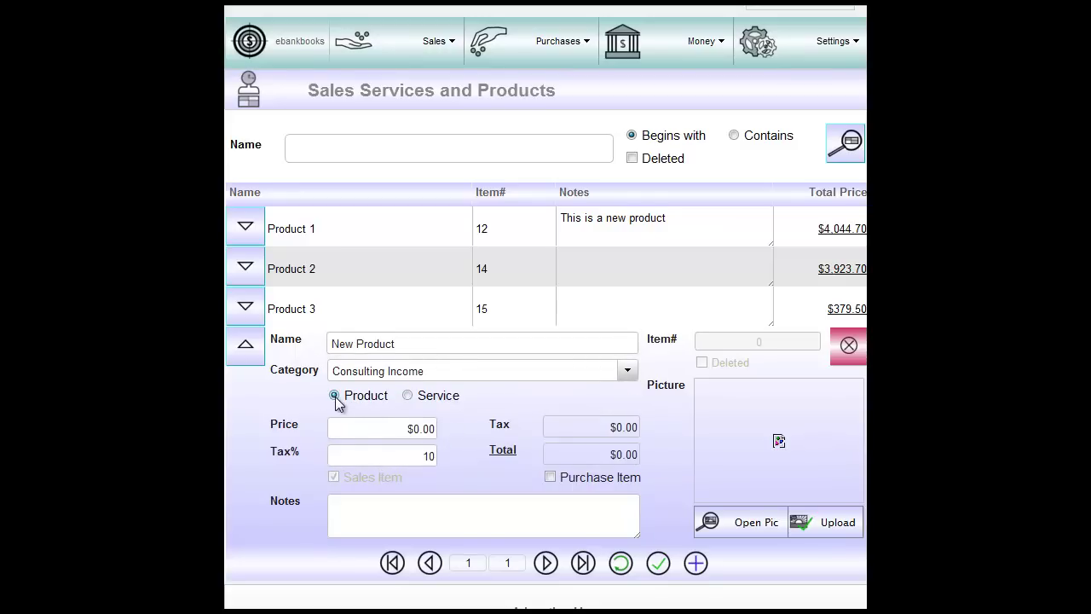
# Set the new product's price to $234.00.
pyautogui.click(425, 429)
pyautogui.write('234')
pyautogui.click(393, 455)
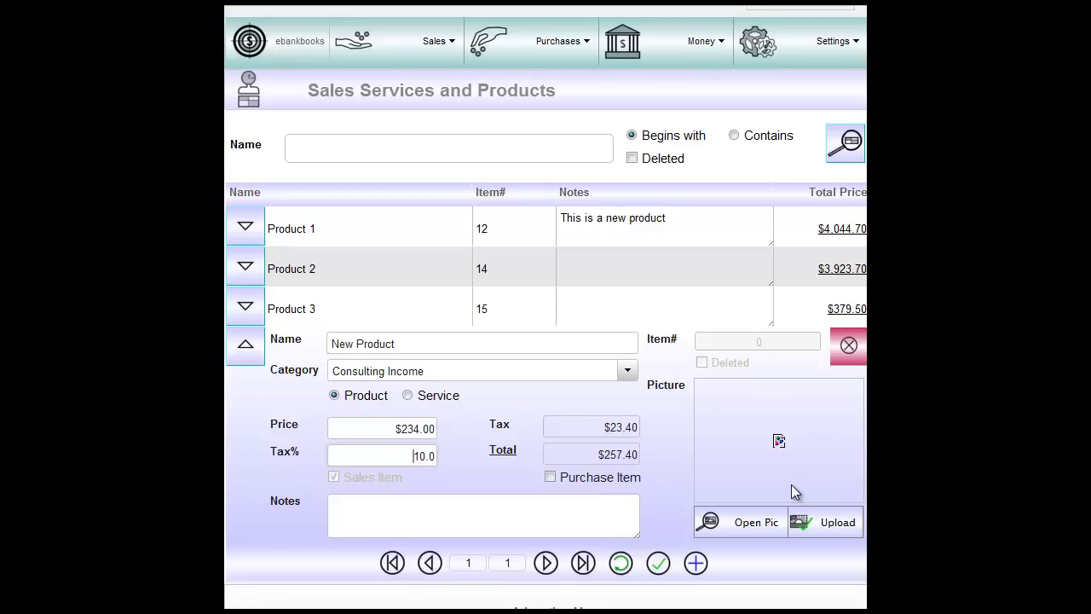
# Save the new product record without entering any notes.
pyautogui.click(391, 506)
pyautogui.click(656, 564)
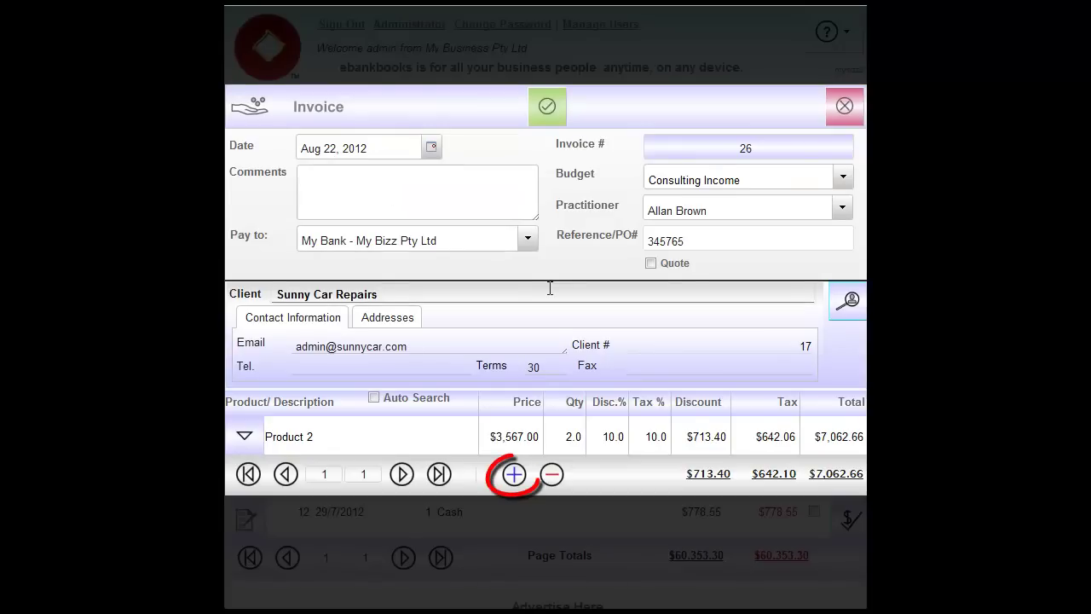
# Add a second line to the Sunny Car Repairs invoice and look up New Product to fill it.
pyautogui.click(515, 476)
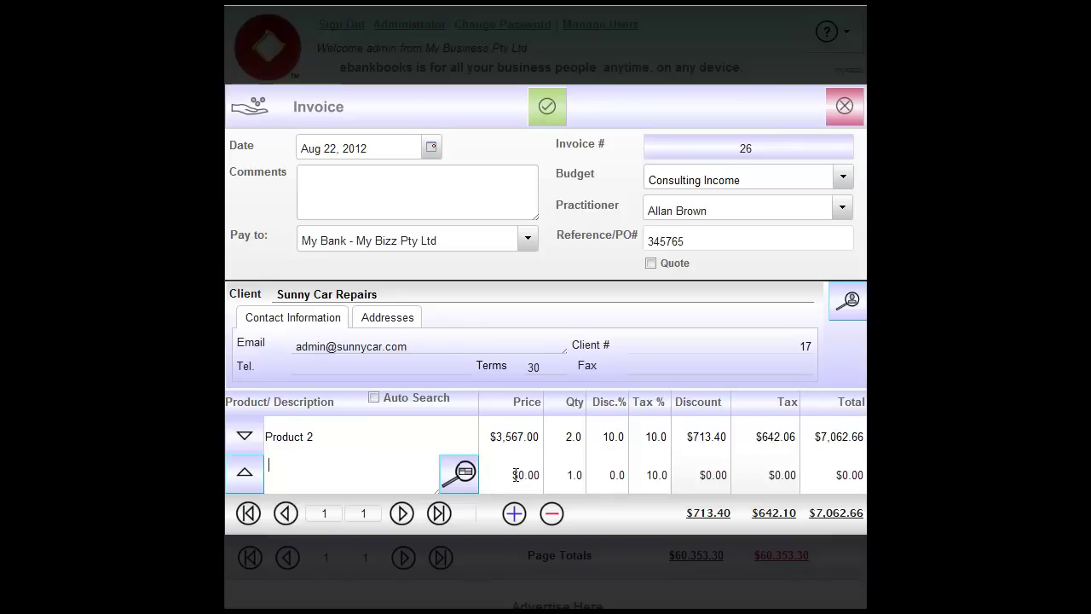
pyautogui.click(317, 483)
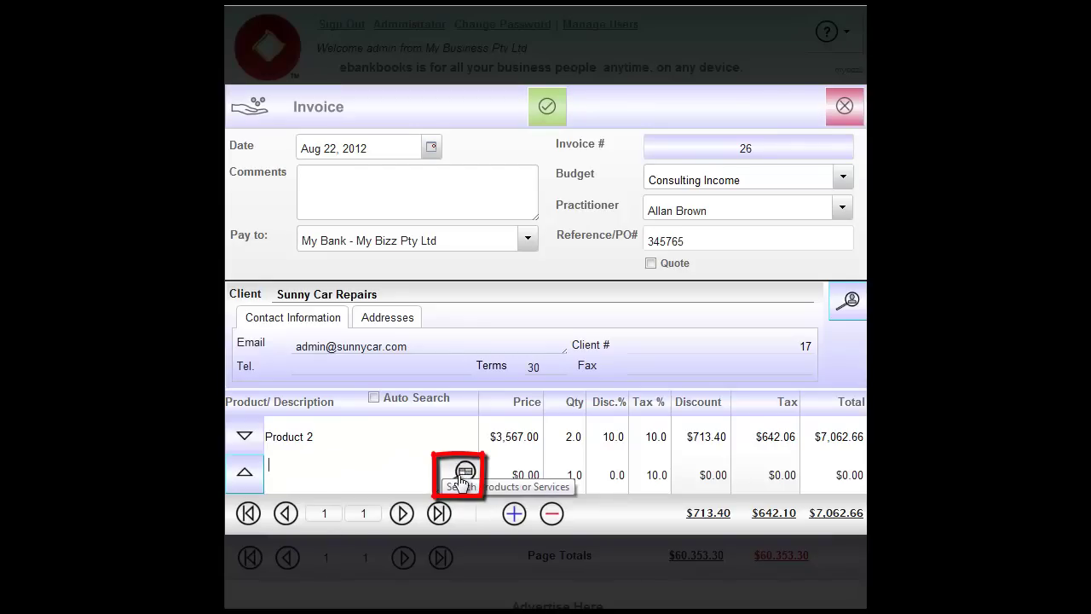
pyautogui.click(461, 478)
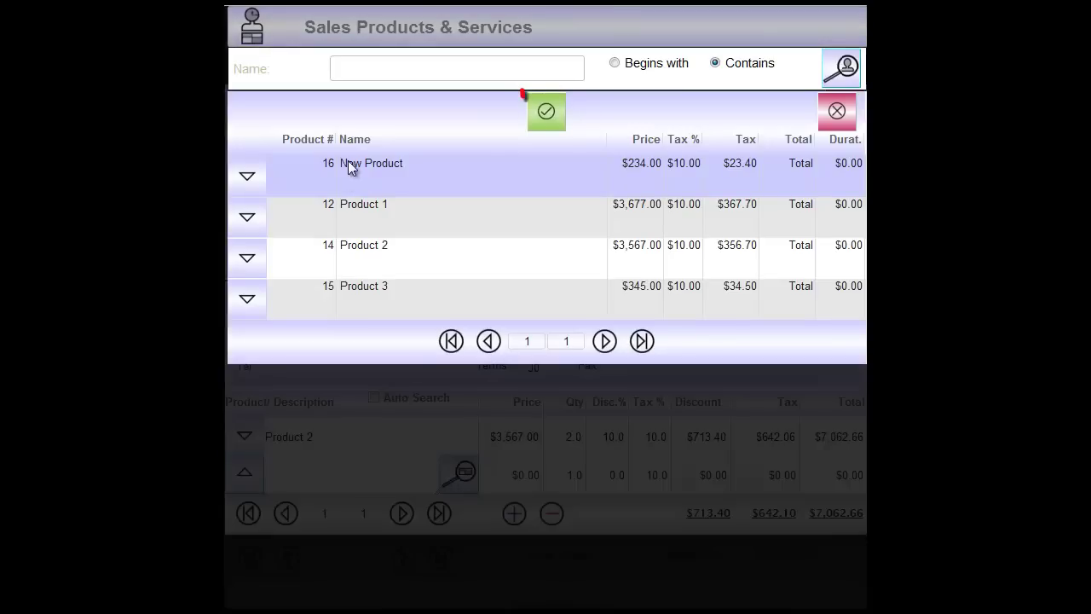
pyautogui.click(546, 111)
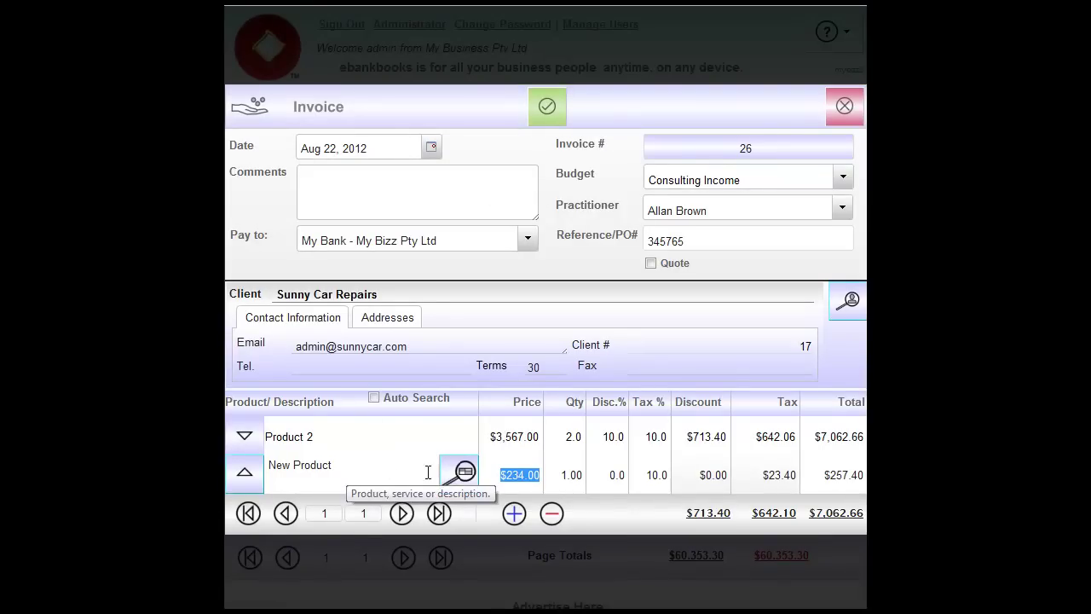
# Set the New Product line's quantity to 5 and collapse the line.
pyautogui.click(562, 475)
pyautogui.click(562, 474)
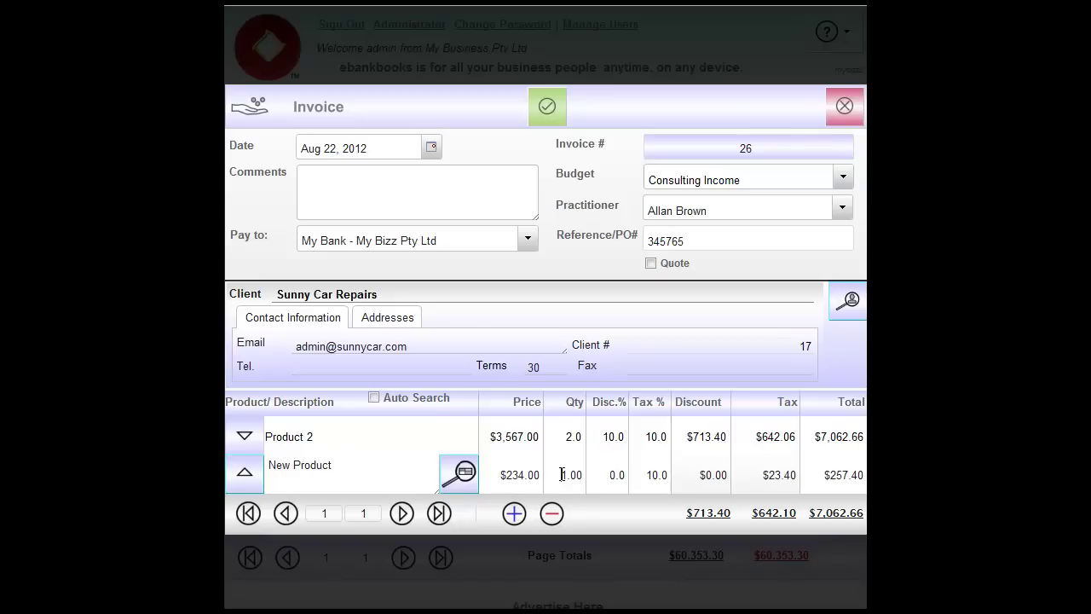
pyautogui.moveTo(561, 475); pyautogui.dragTo(582, 475)
pyautogui.write('5')
pyautogui.click(595, 475)
pyautogui.click(299, 464)
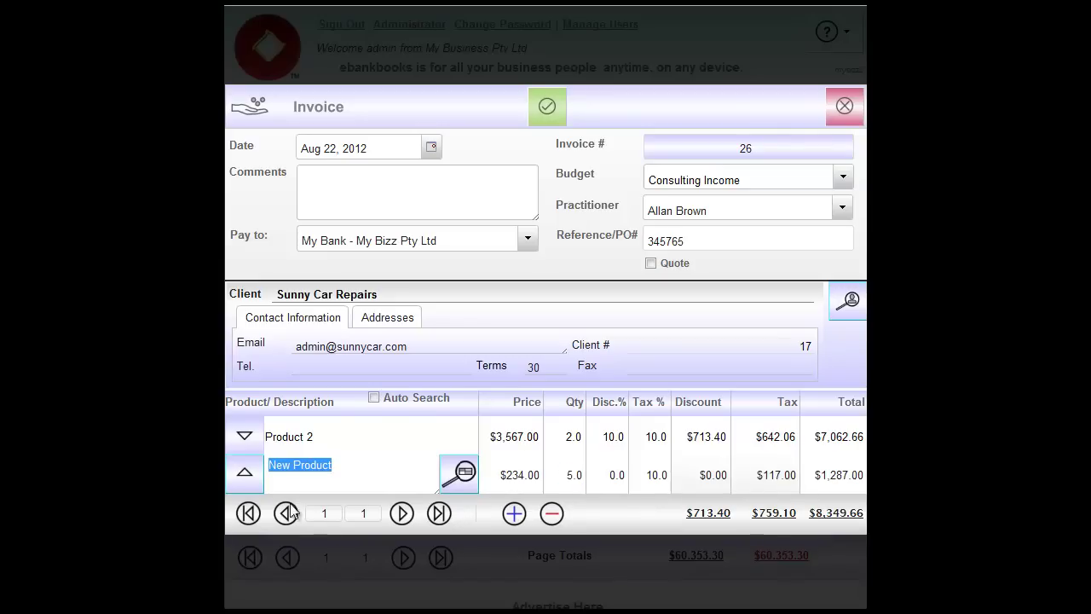
pyautogui.click(242, 479)
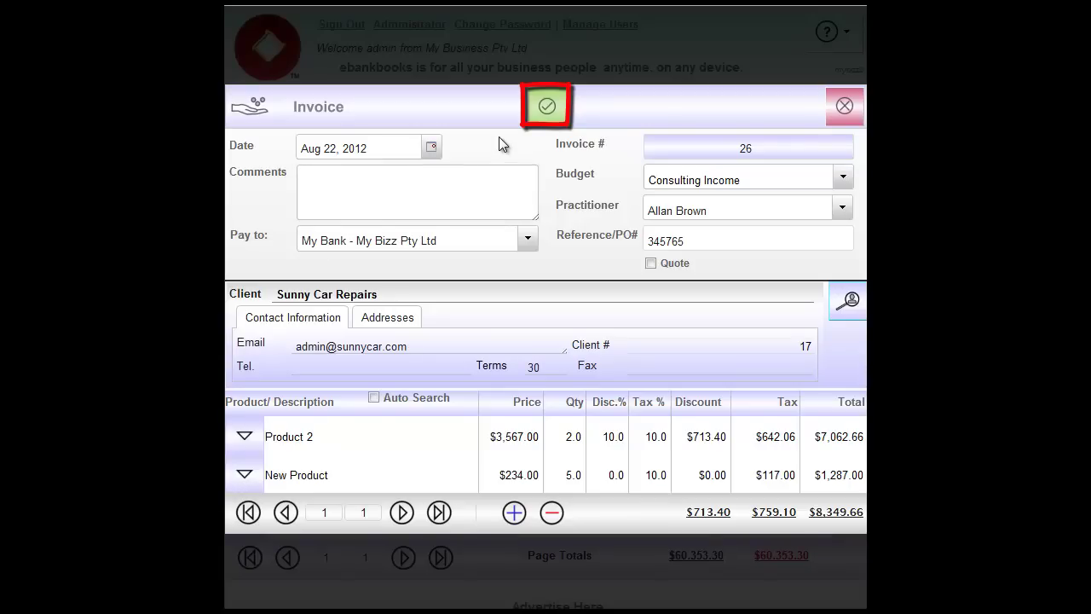
# Save the Sunny Car Repairs invoice and close it to return to the invoice list.
pyautogui.click(550, 116)
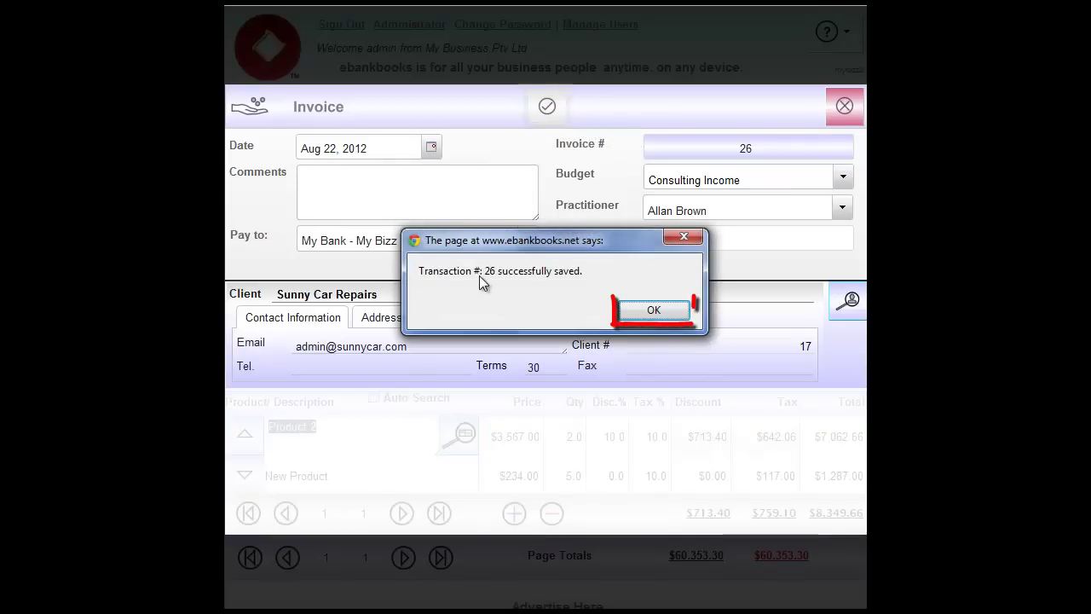
pyautogui.click(655, 310)
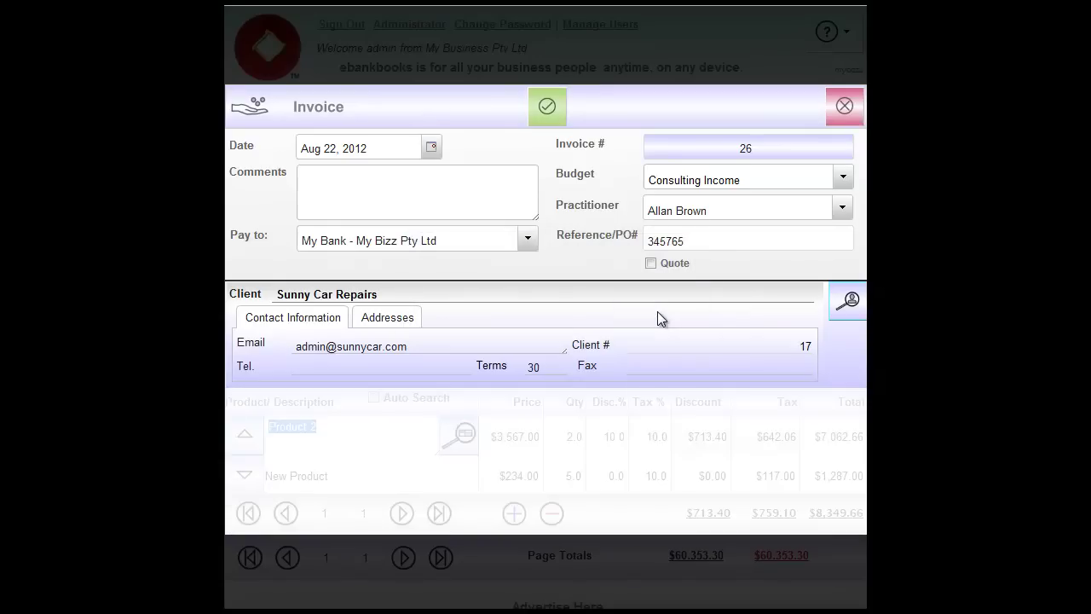
pyautogui.click(841, 105)
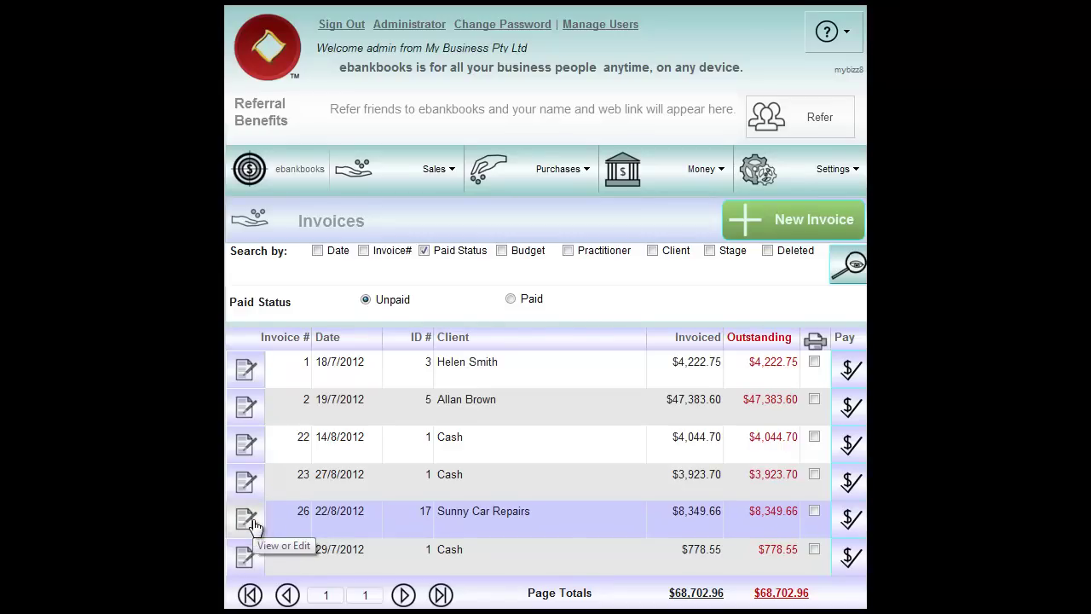
# Reopen the Sunny Car Repairs invoice, switch its Deleted option on and off again, then resave and close it.
pyautogui.click(247, 520)
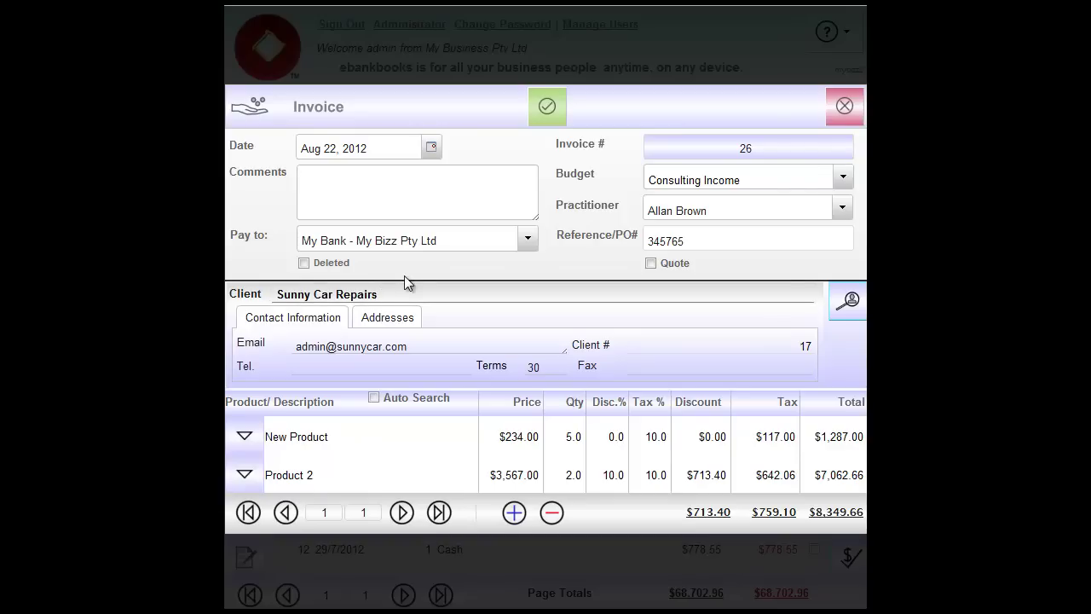
pyautogui.click(305, 263)
pyautogui.click(304, 264)
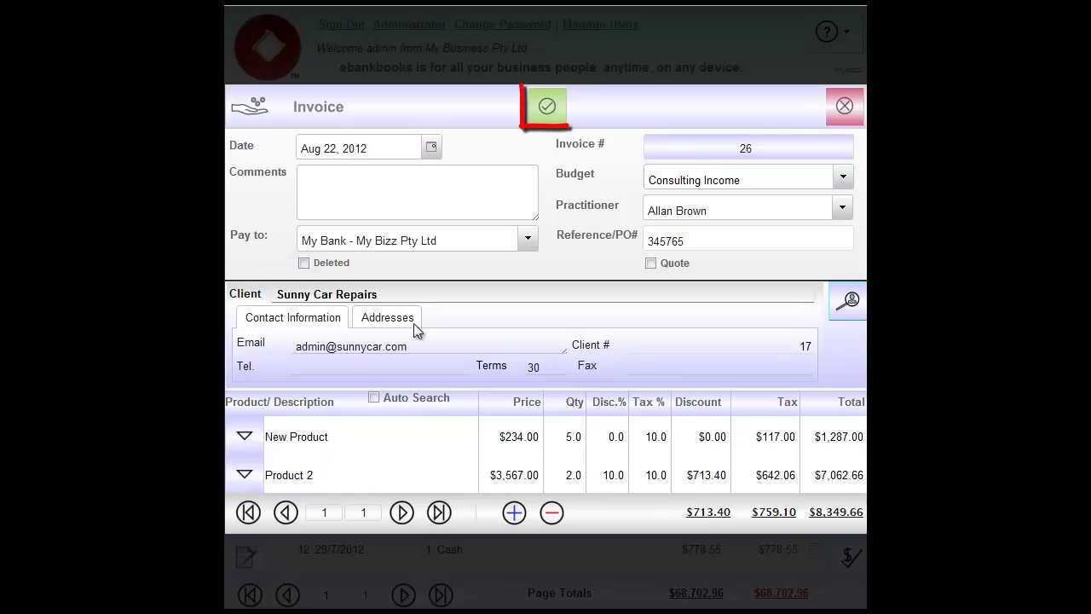
pyautogui.click(557, 111)
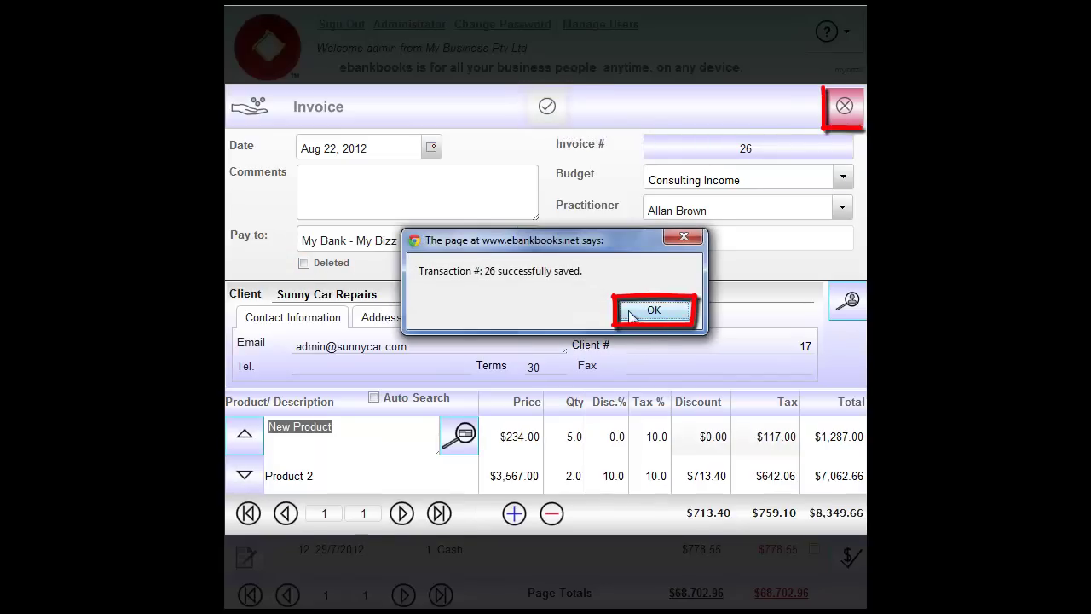
pyautogui.click(632, 316)
pyautogui.click(842, 108)
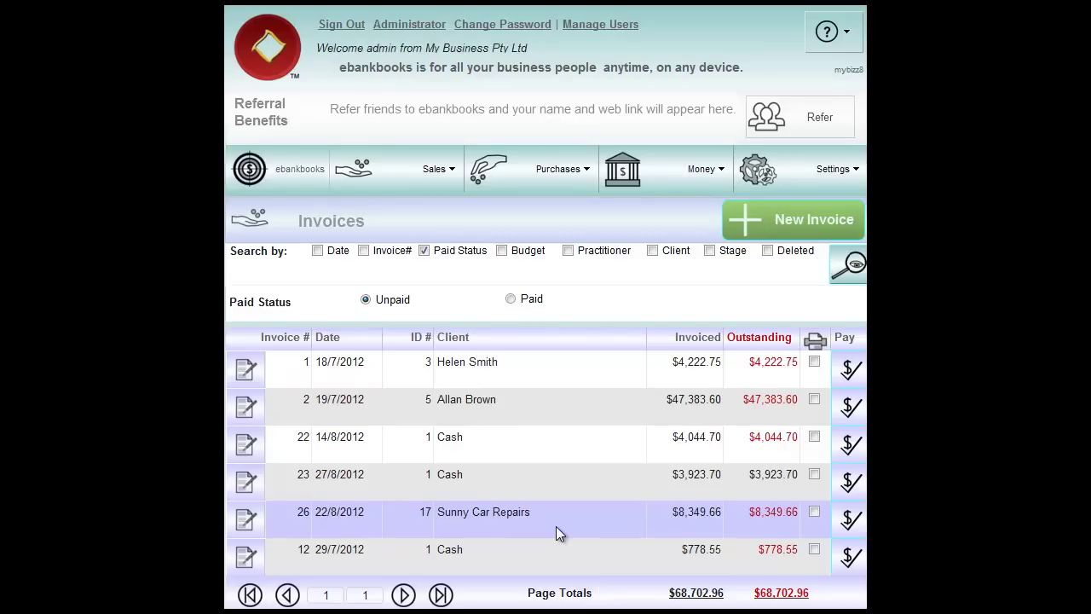
# Select only the Sunny Car Repairs invoice for printing, generate its PDF and review the line items and totals.
pyautogui.click(815, 511)
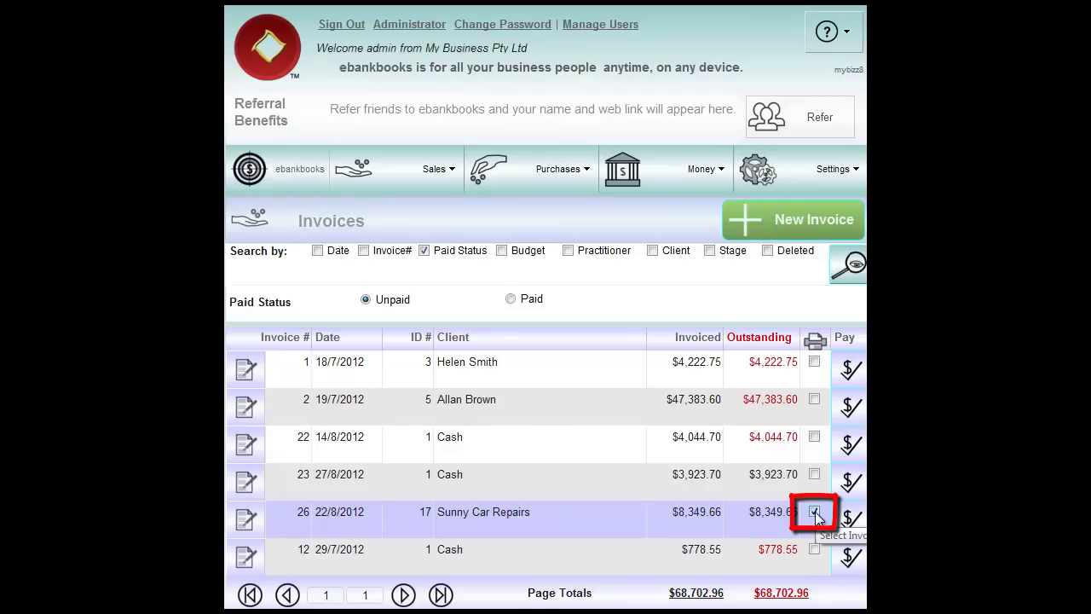
pyautogui.click(814, 341)
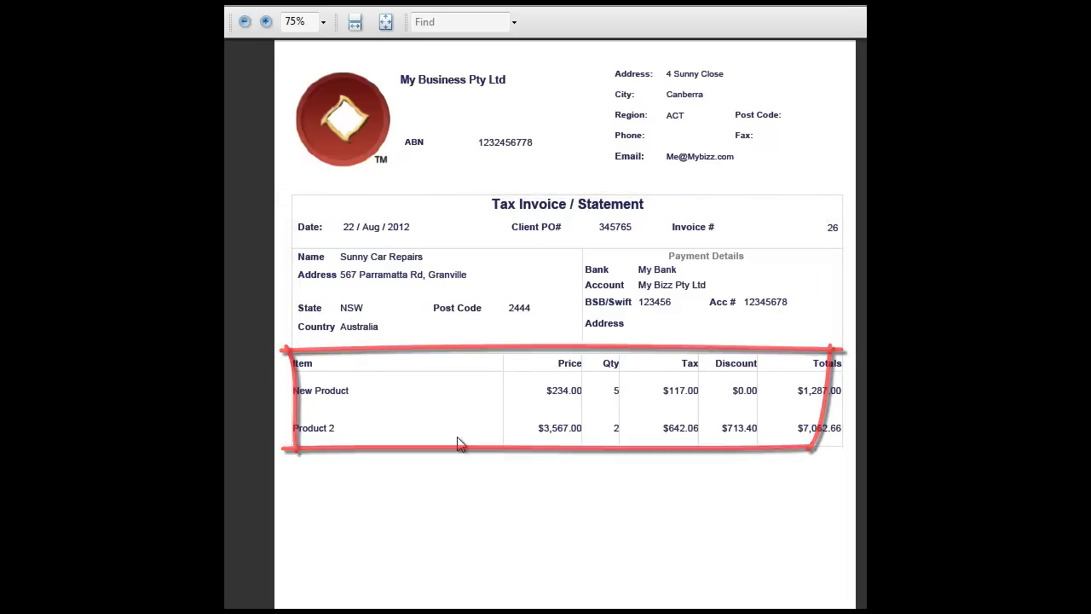
pyautogui.scroll(-3, 458, 443)
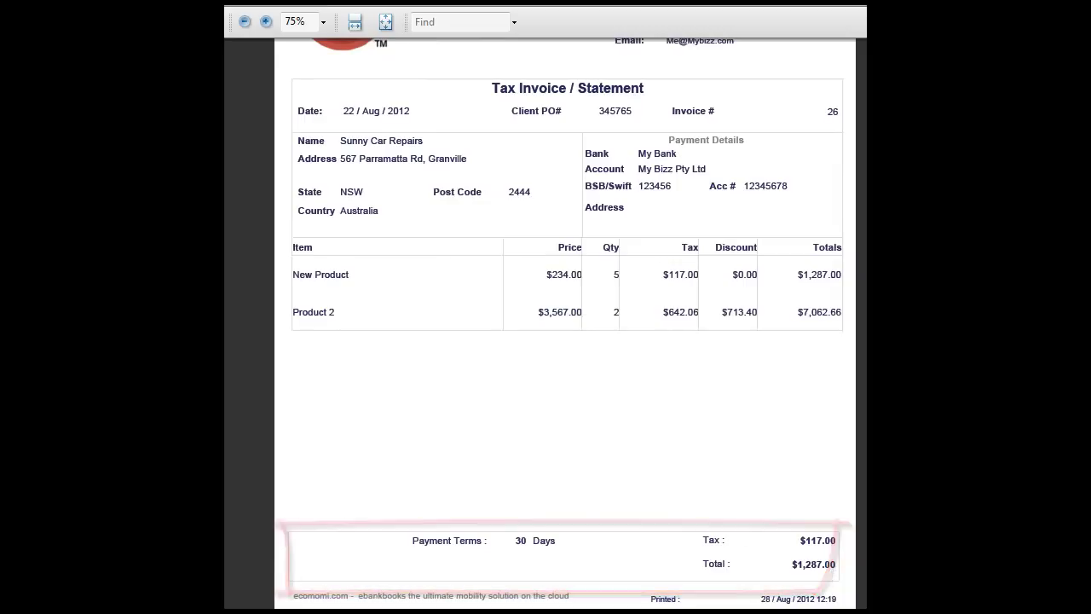
pyautogui.scroll(3, 531, 480)
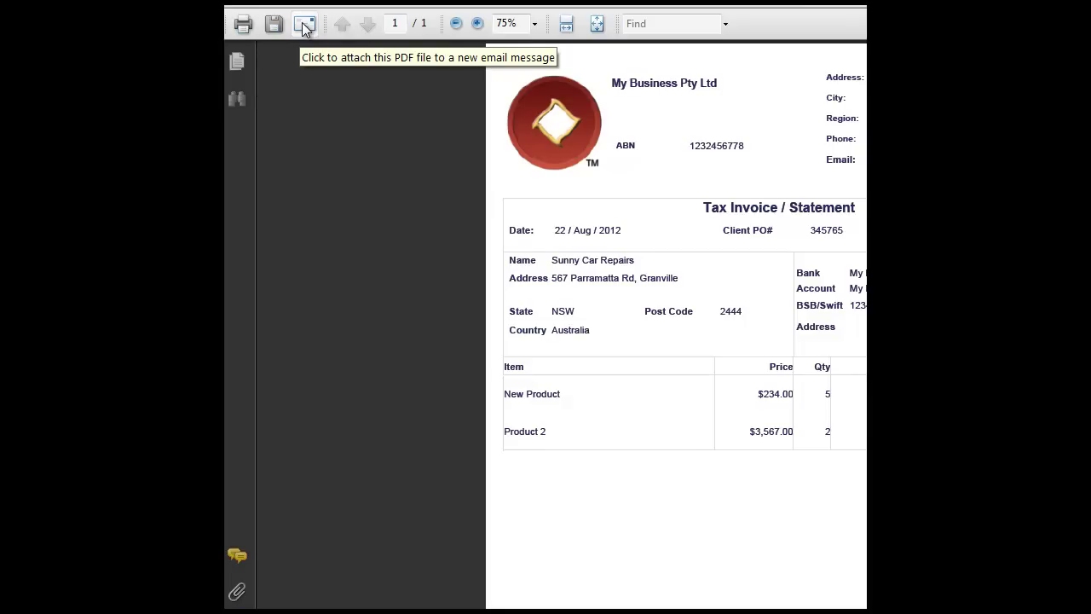
# Attach a copy of the invoice PDF to a new email message and minimize the message window.
pyautogui.click(306, 26)
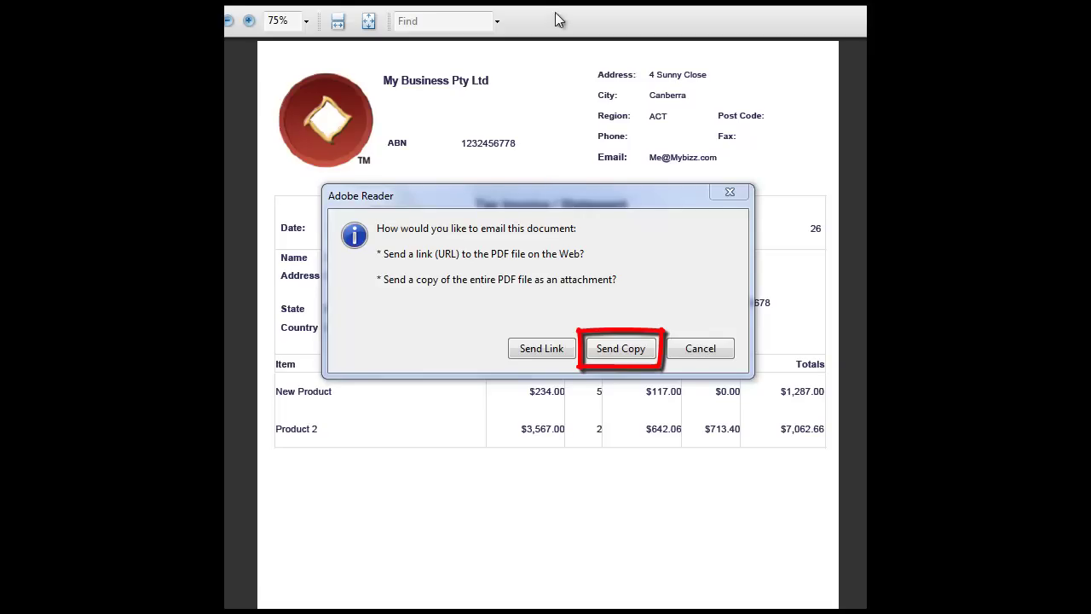
pyautogui.click(621, 350)
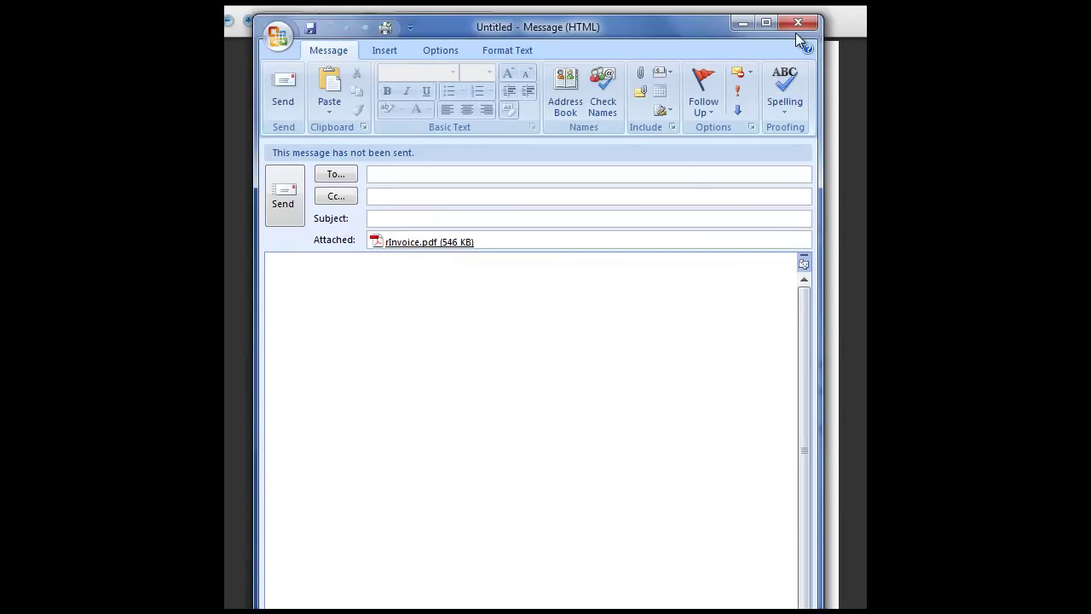
pyautogui.click(743, 23)
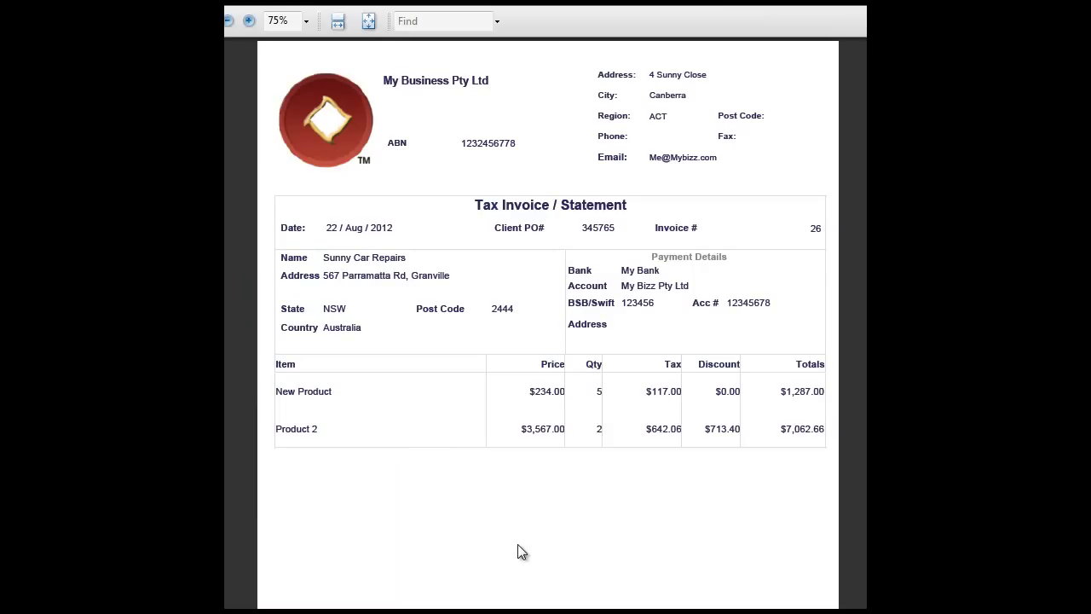